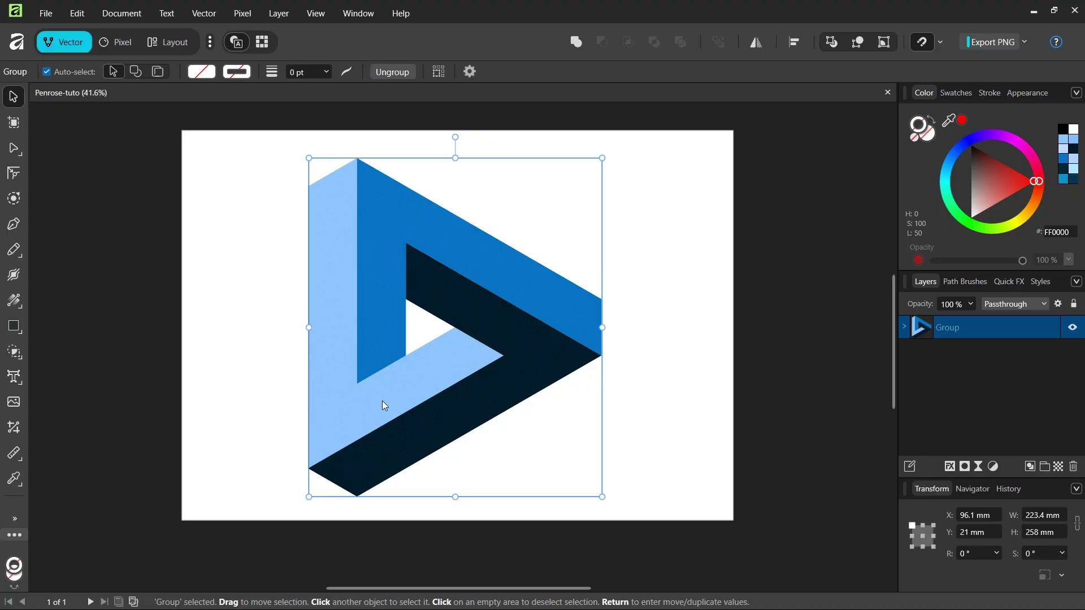
- Deselect the finished Penrose triangle and create a new blank A3 document from File > New
click(218, 300)
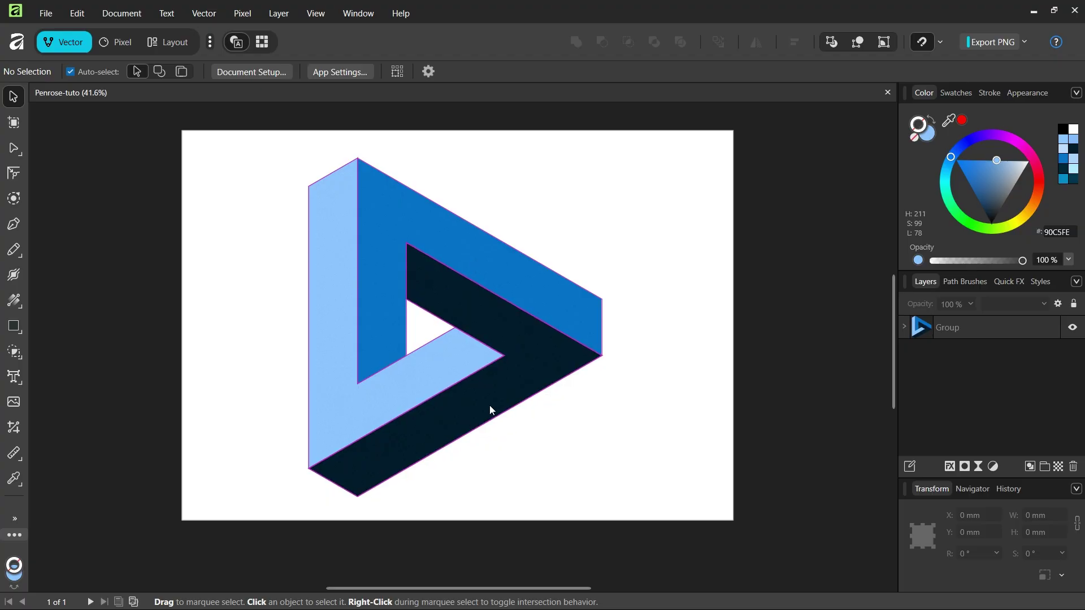
click(45, 19)
click(54, 52)
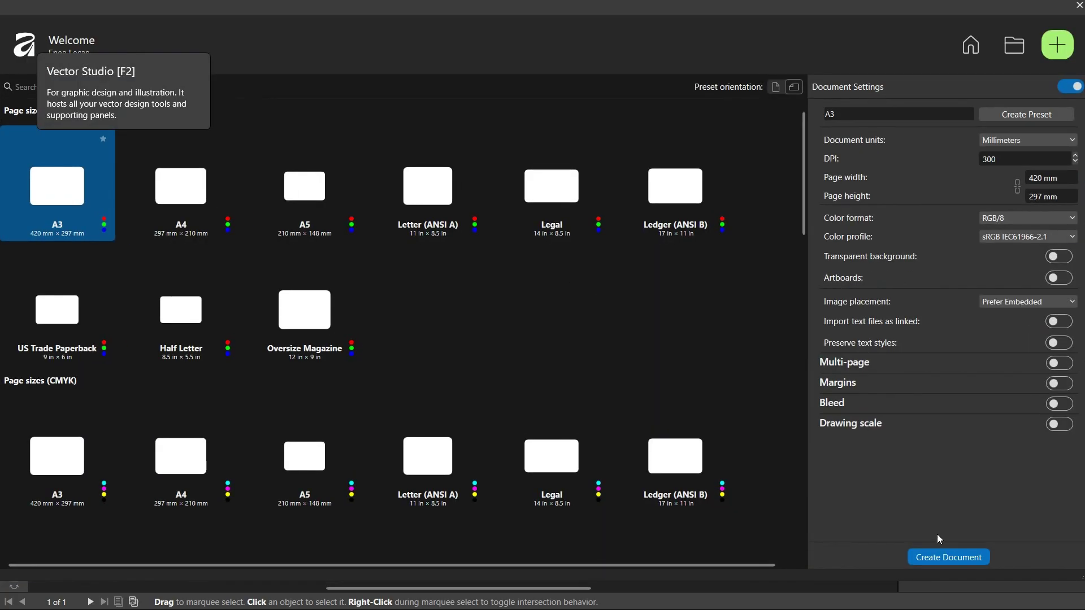
click(947, 559)
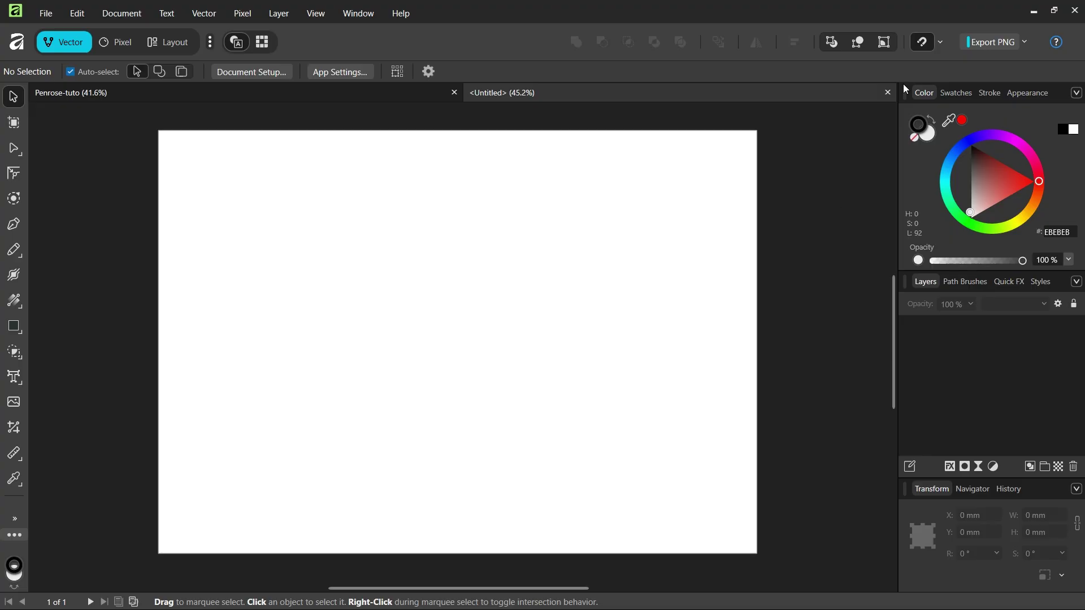
click(940, 44)
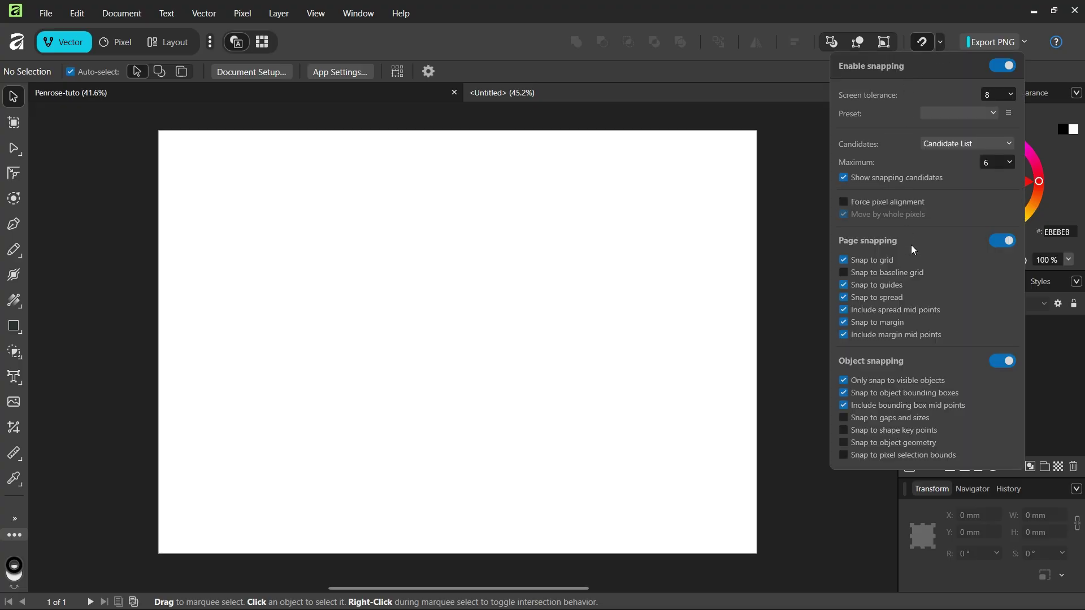
click(791, 258)
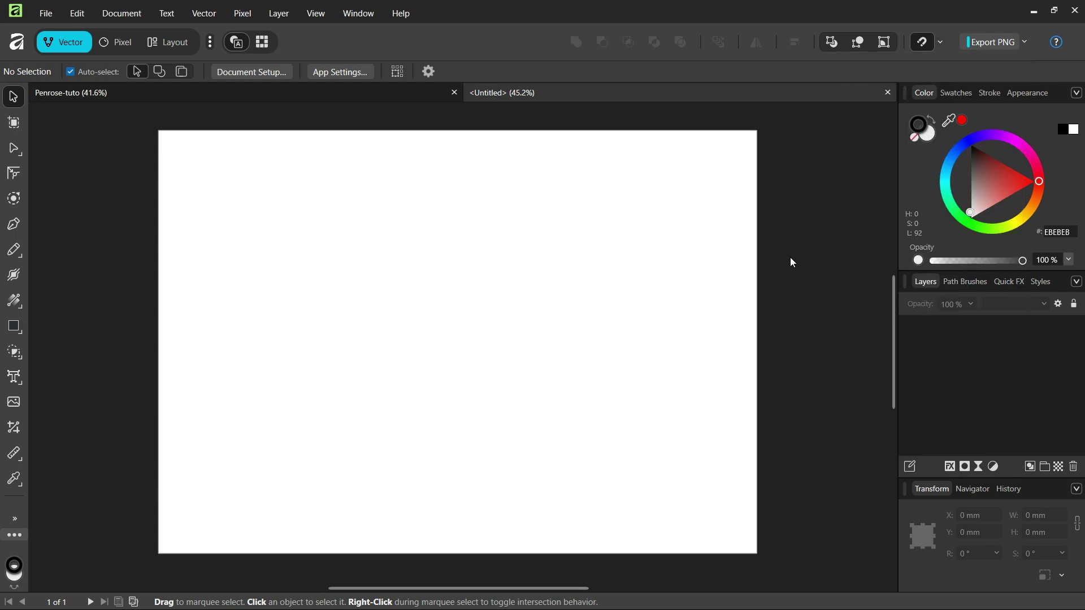
- Turn on the page grid in the View > Grid and Axis settings
click(315, 16)
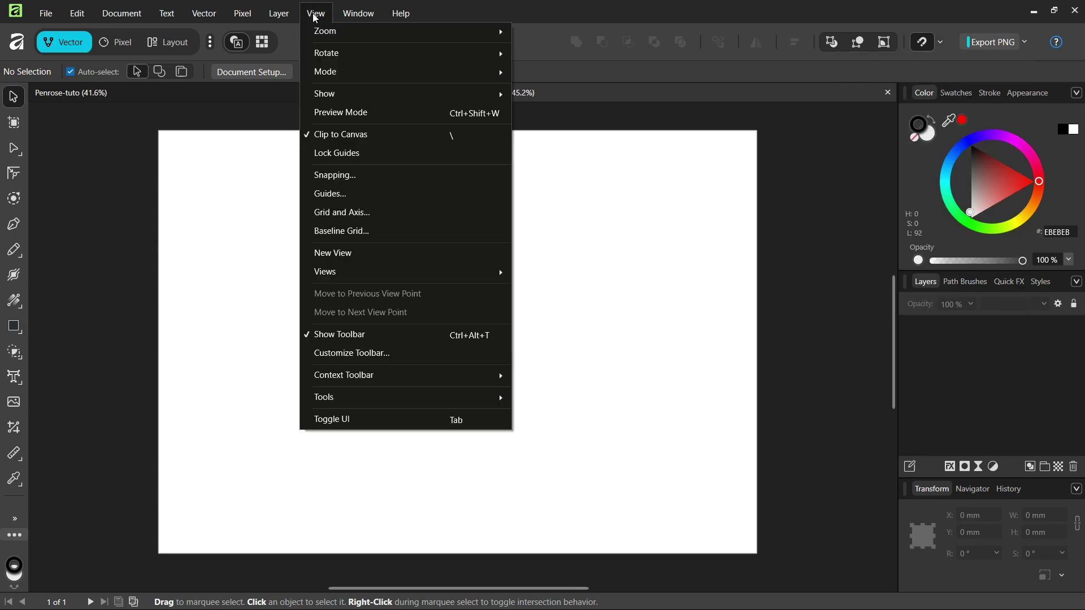
click(362, 218)
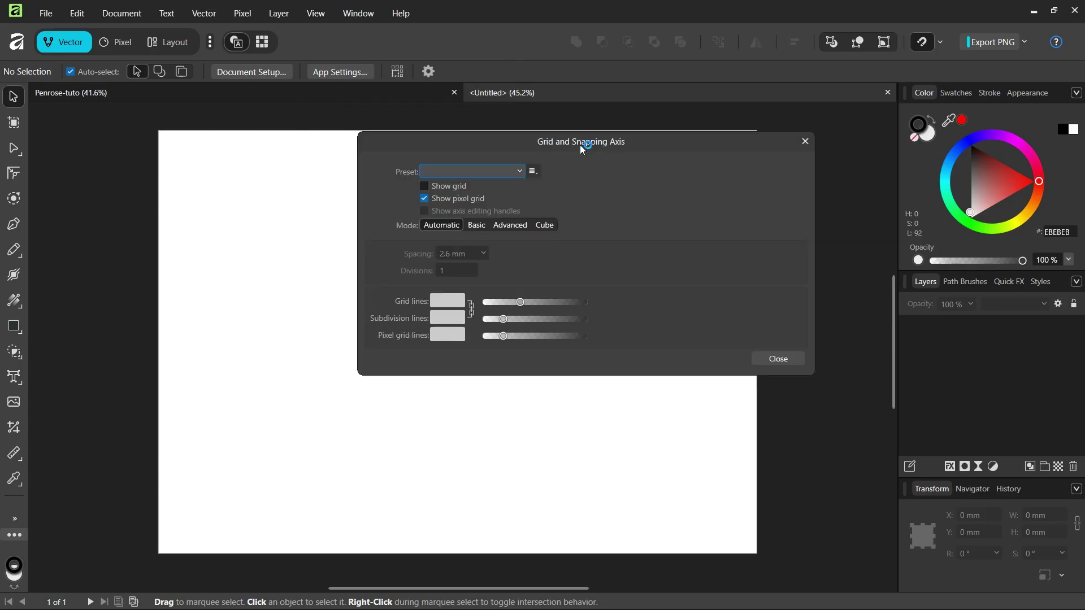
drag(582, 148, 615, 116)
click(486, 156)
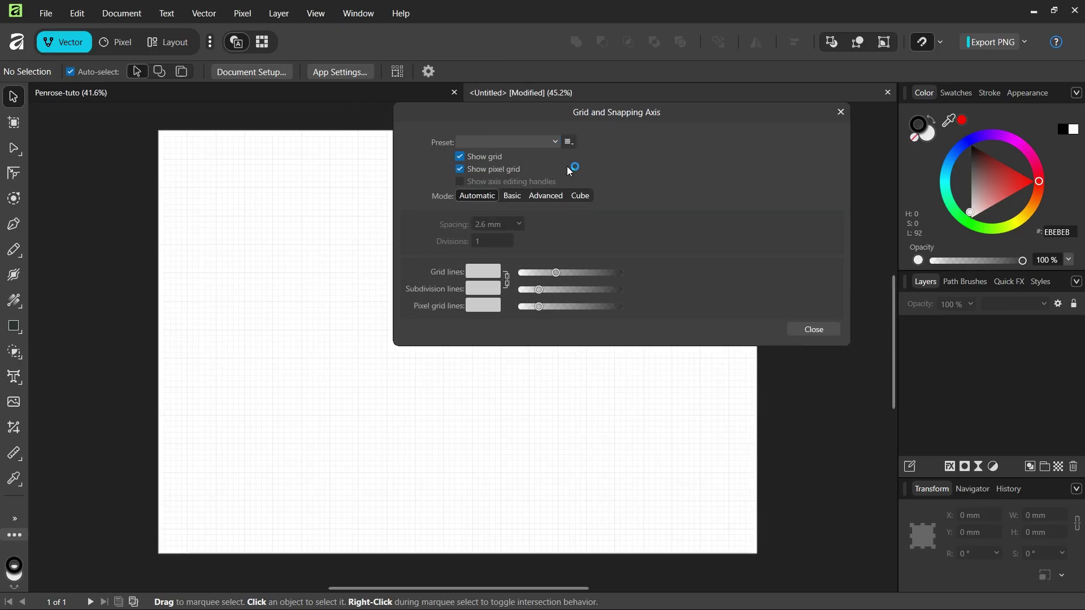
drag(588, 112, 610, 94)
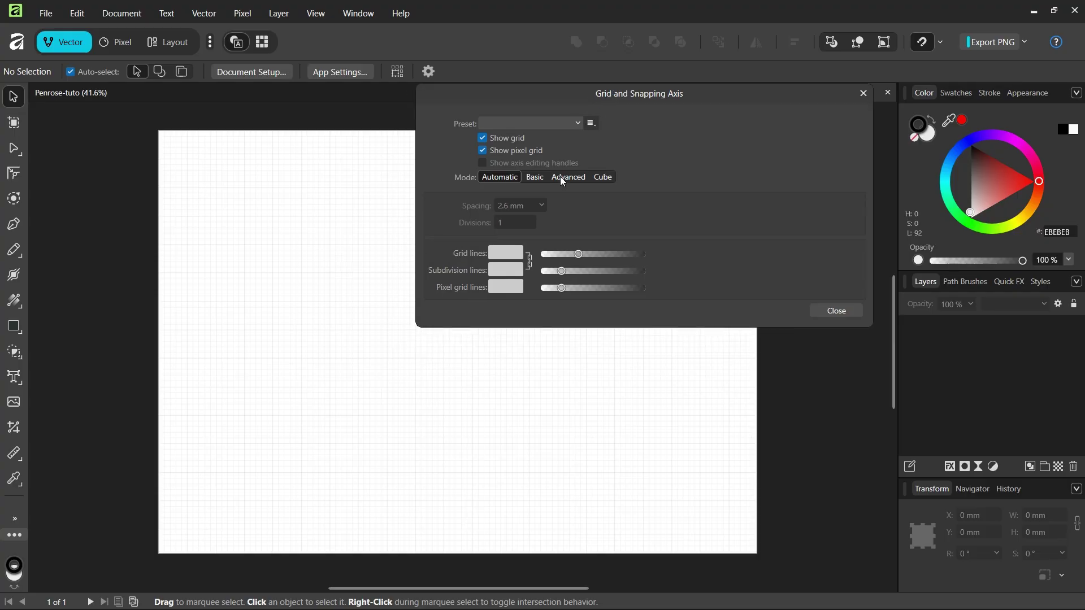
- Make it an advanced Triangular grid with first-axis spacing 30, then close the settings
click(563, 179)
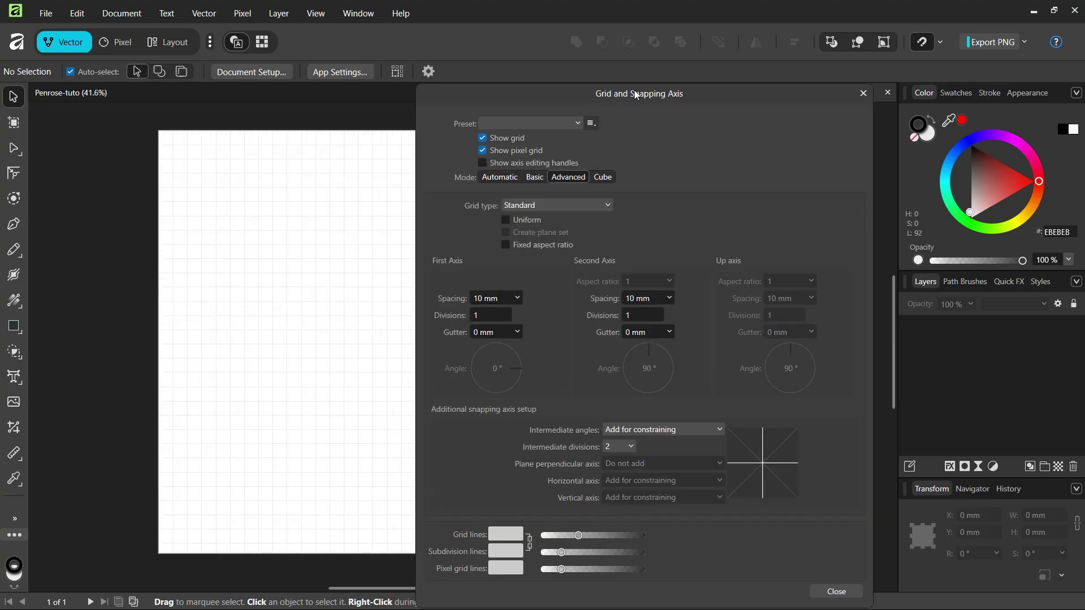
drag(634, 91, 675, 82)
scroll(347, 230, up, 1)
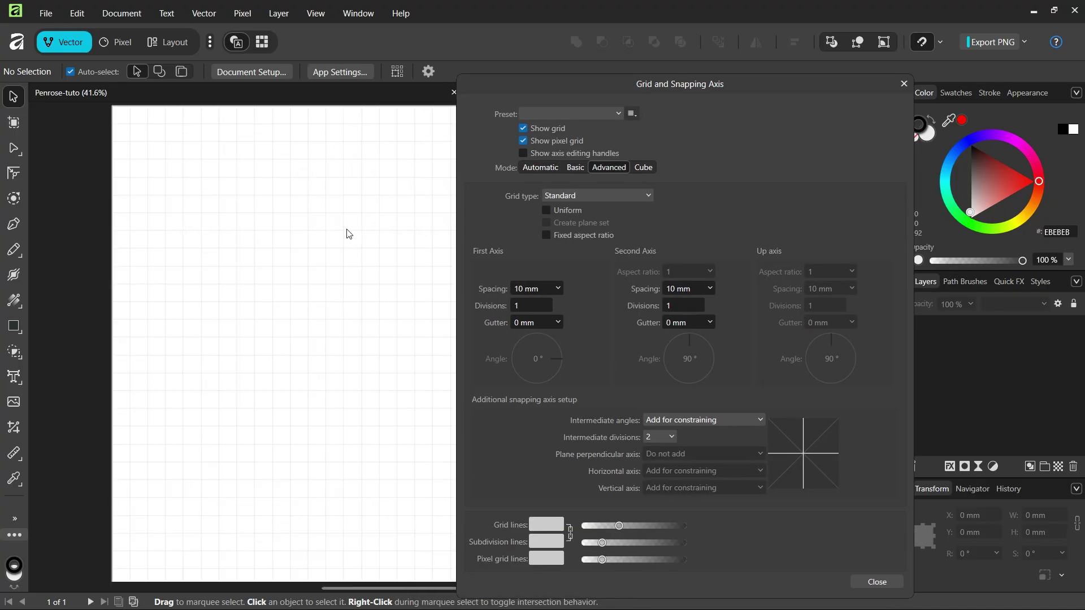
click(578, 195)
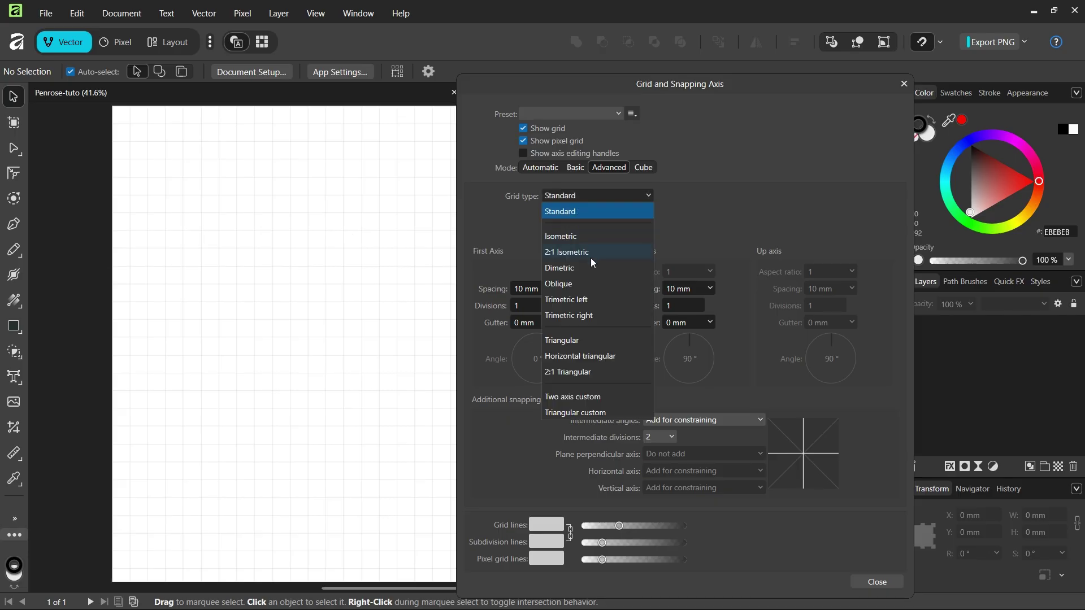
click(583, 341)
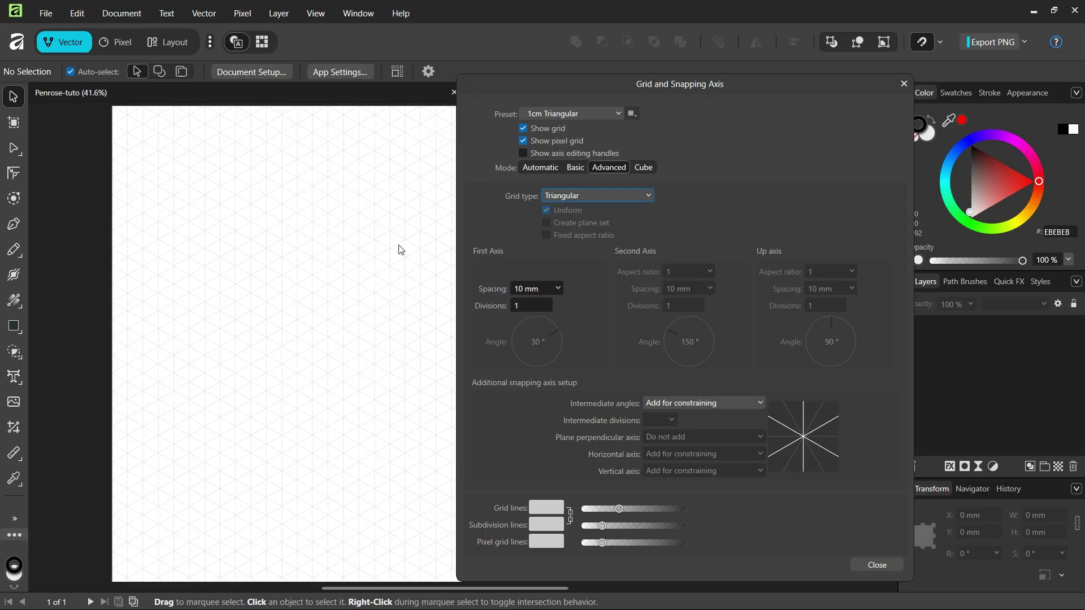
click(535, 287)
text(30)
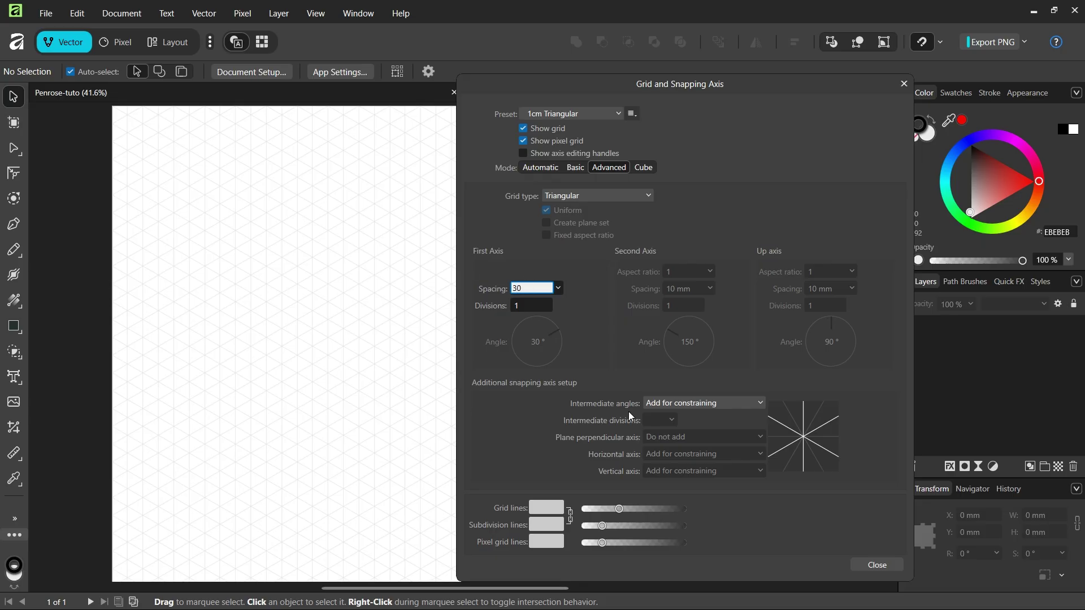
click(878, 565)
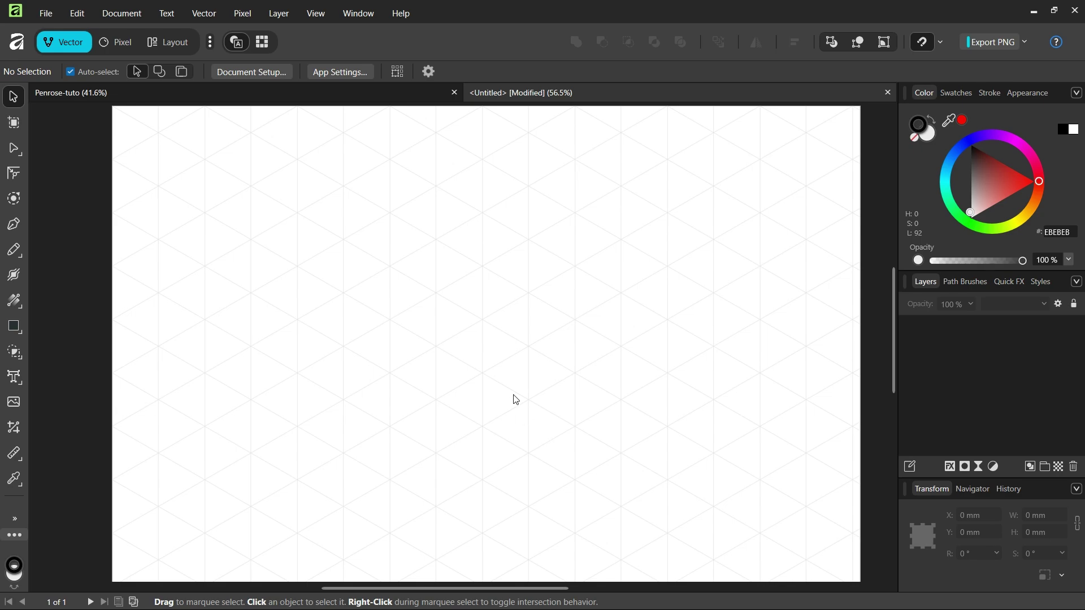
- Zoom out and ready the Pen Tool with fill None and a 1 pt stroke width
scroll(512, 395, down, 1)
scroll(508, 388, down, 1)
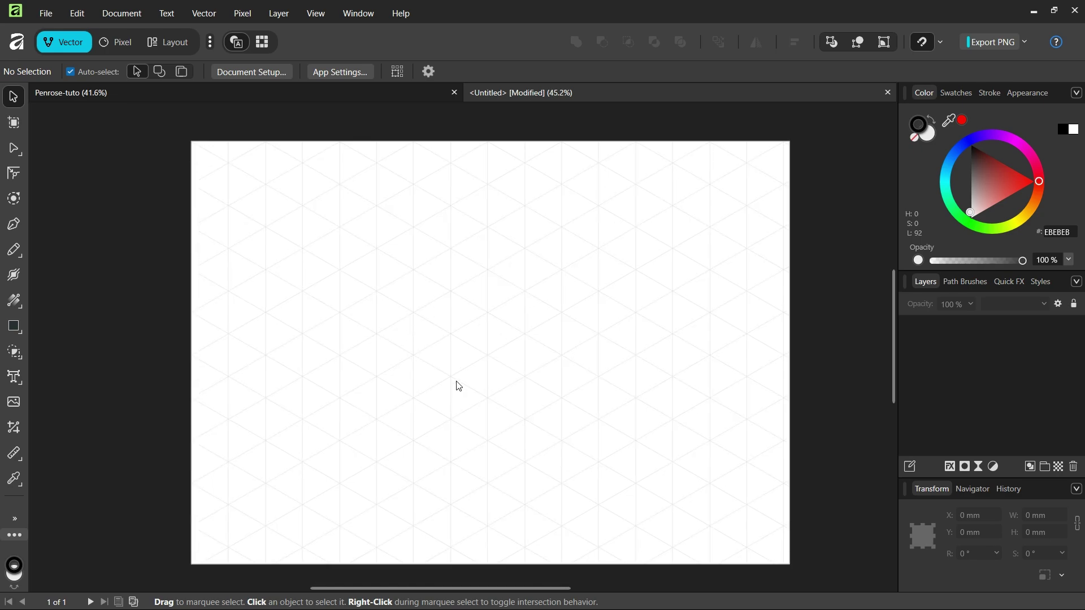
click(13, 225)
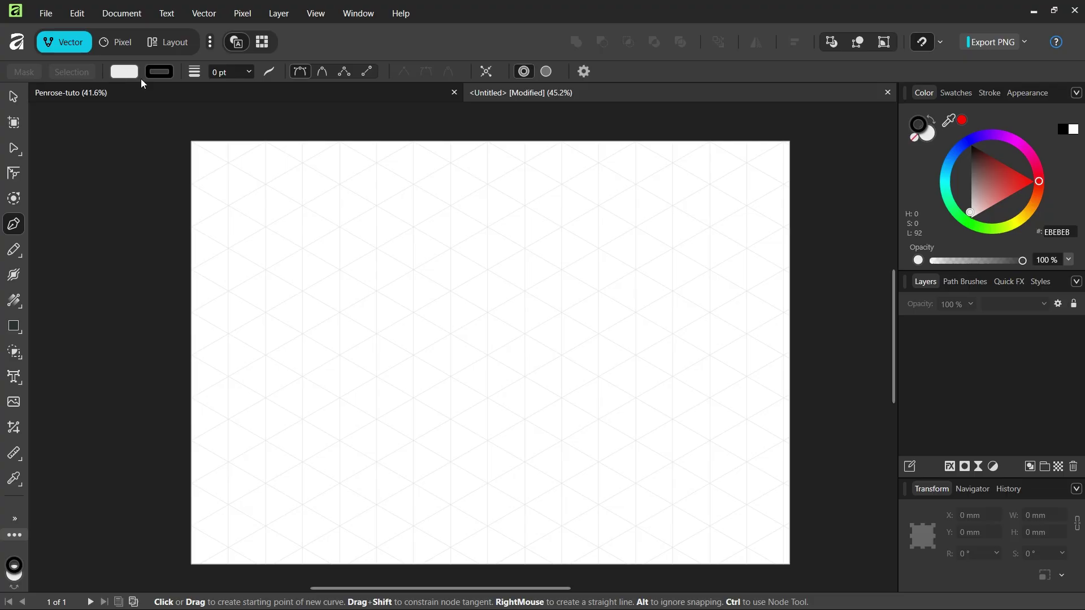
click(131, 72)
click(229, 90)
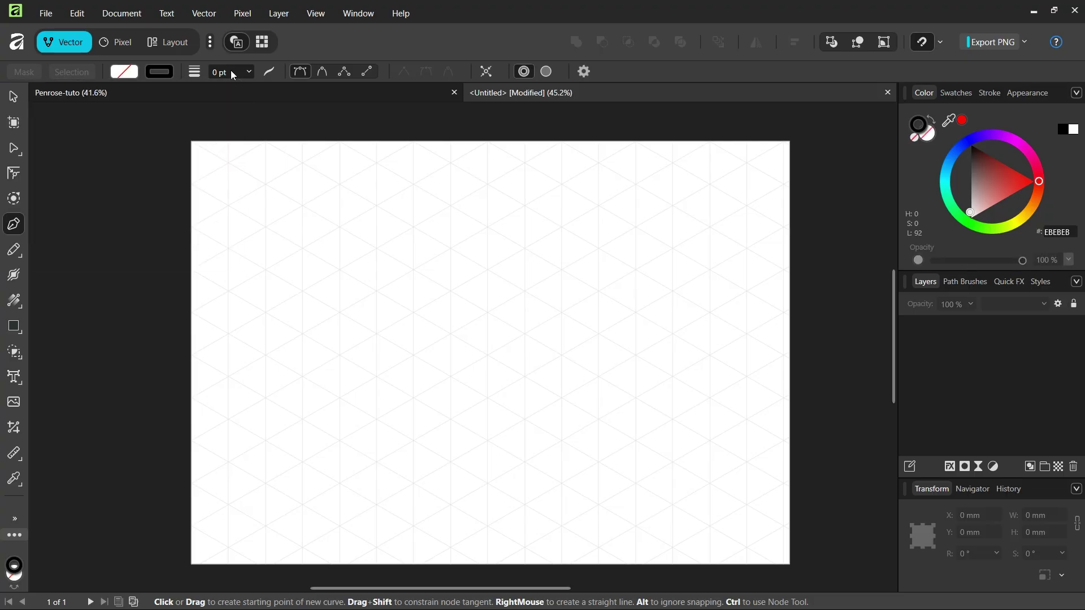
text(1)
- Draw a closed six-node truncated-triangle outline through snapped grid points with the Pen Tool
click(377, 249)
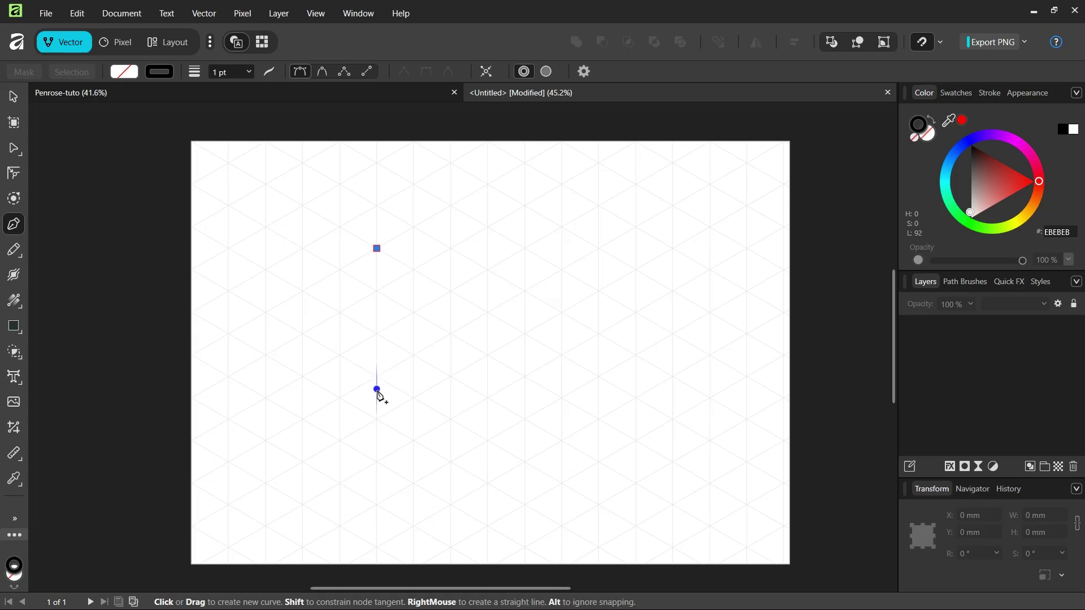
click(377, 462)
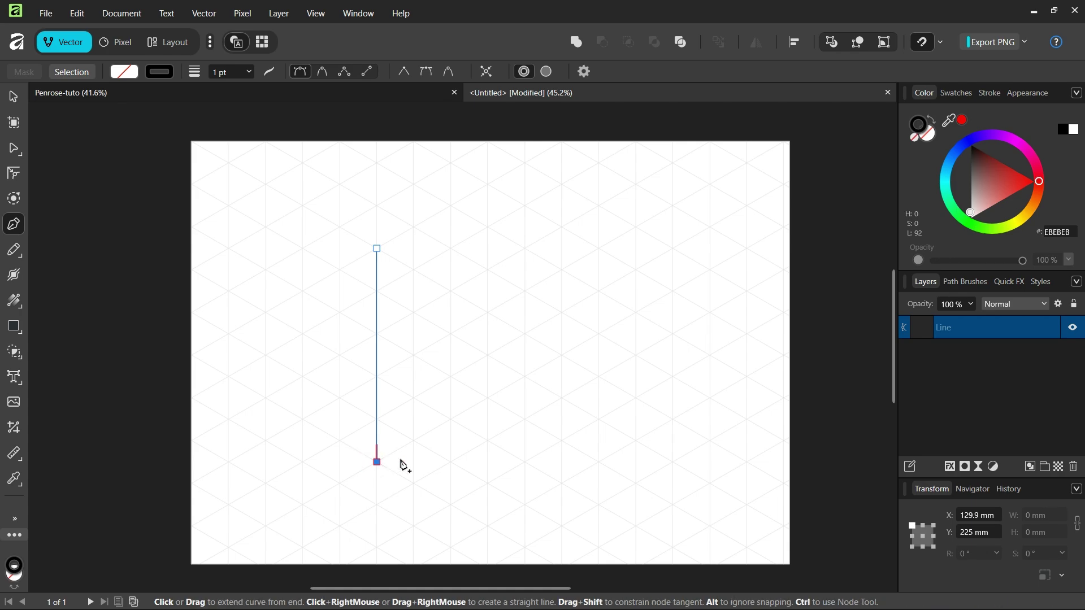
click(414, 484)
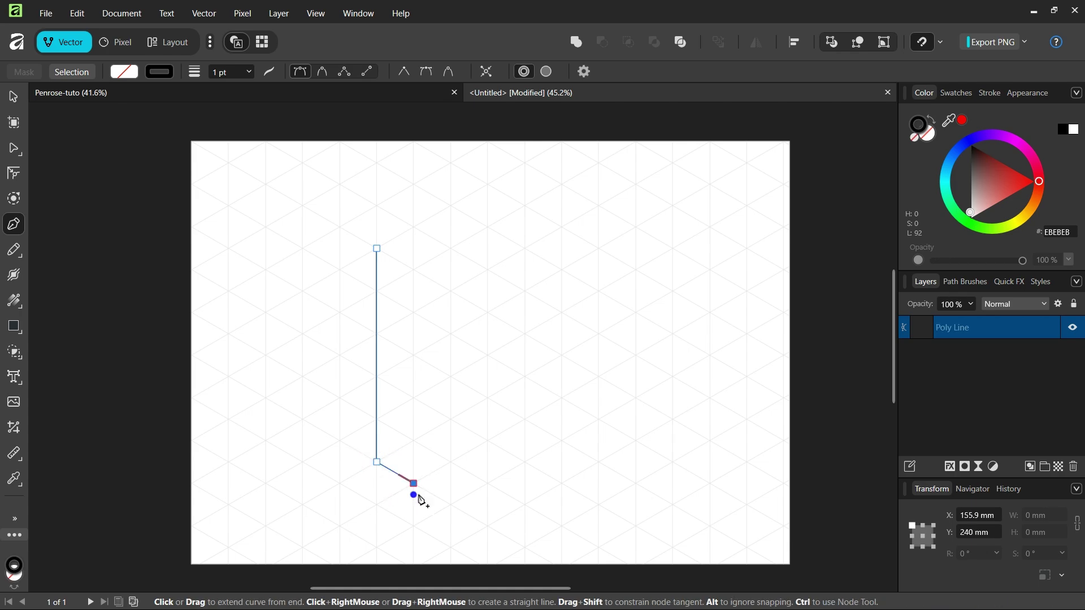
click(599, 377)
scroll(616, 375, up, 1)
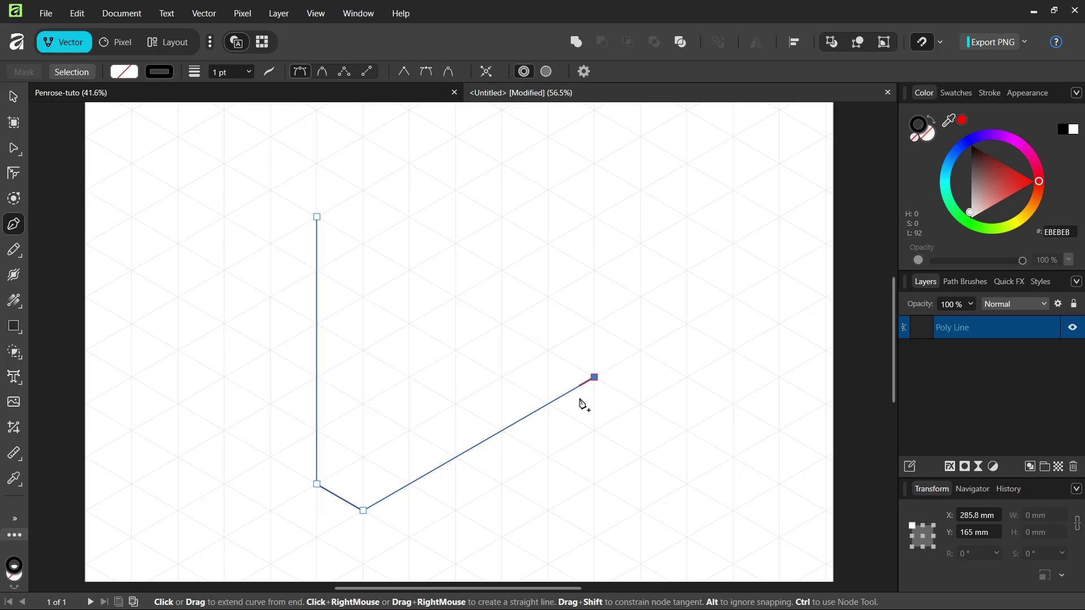
click(595, 325)
click(365, 191)
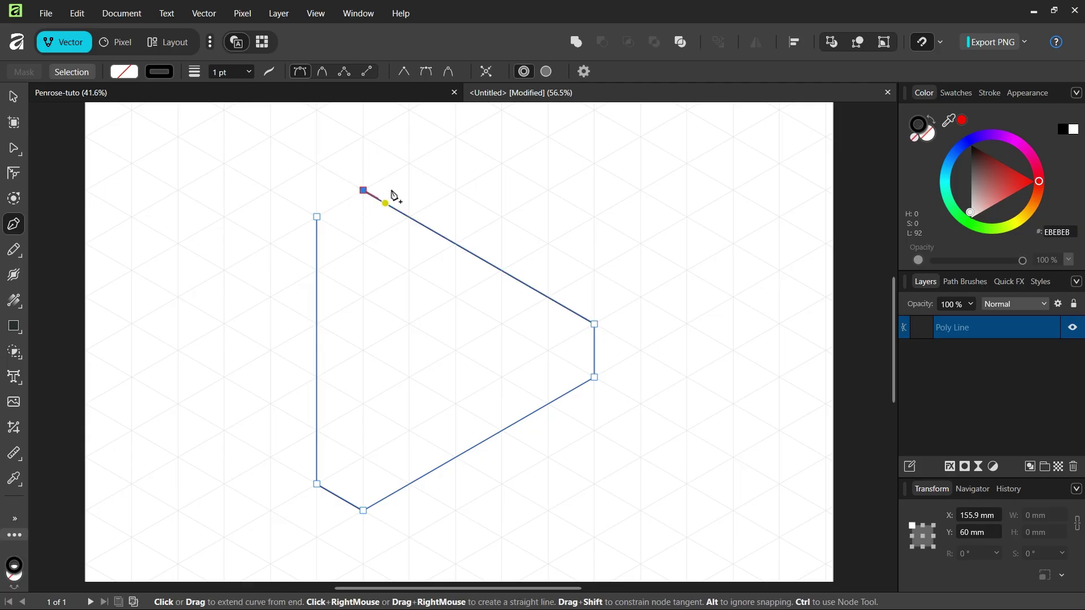
click(319, 223)
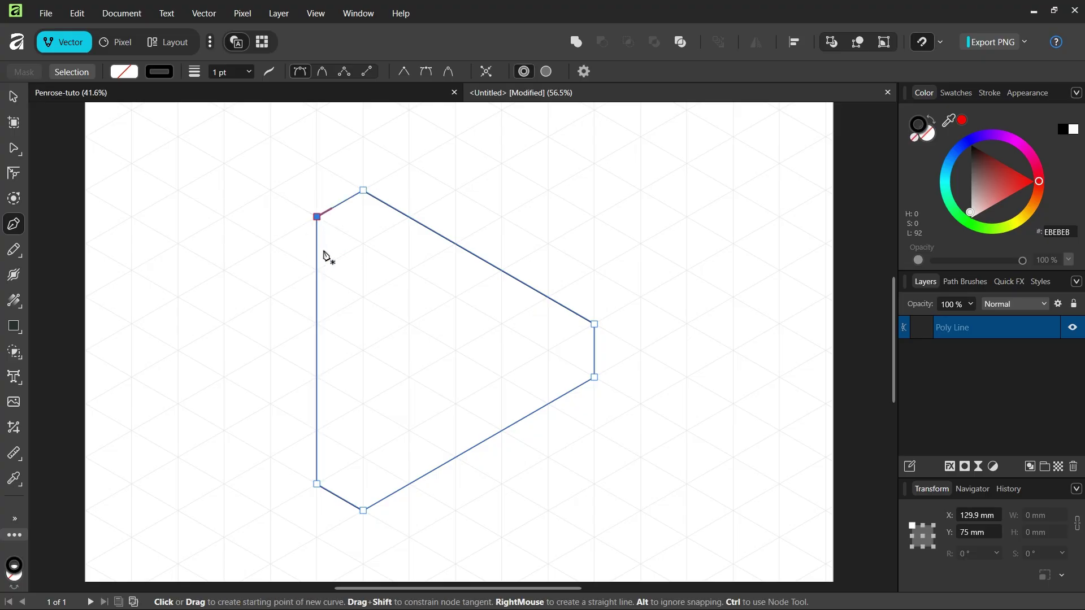
- Draw an inner line straight down from the outline's top corner, then angling up-right toward the centre
key(Escape)
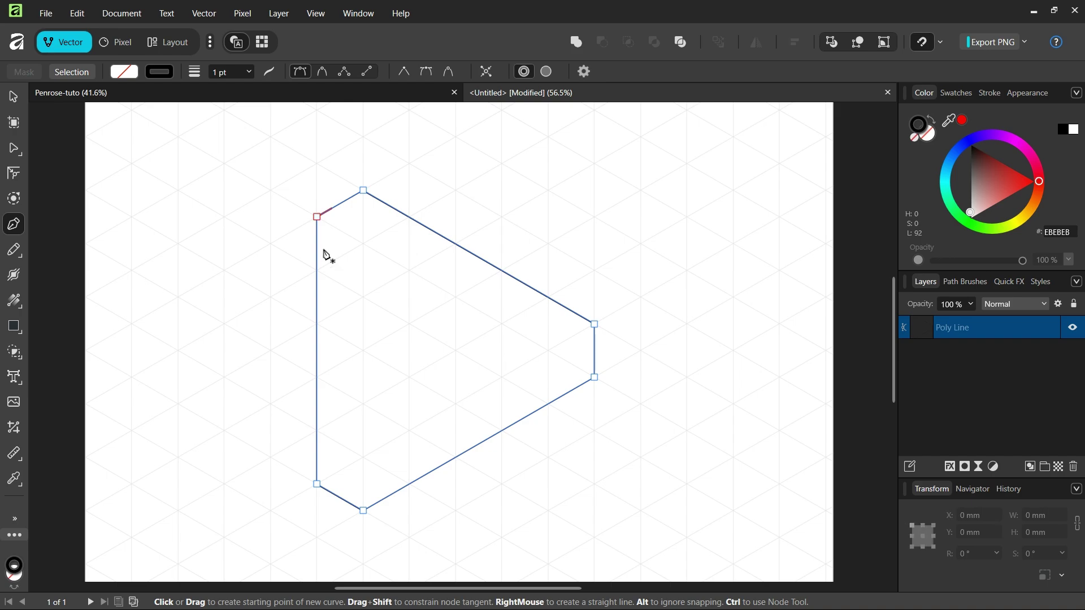
click(363, 191)
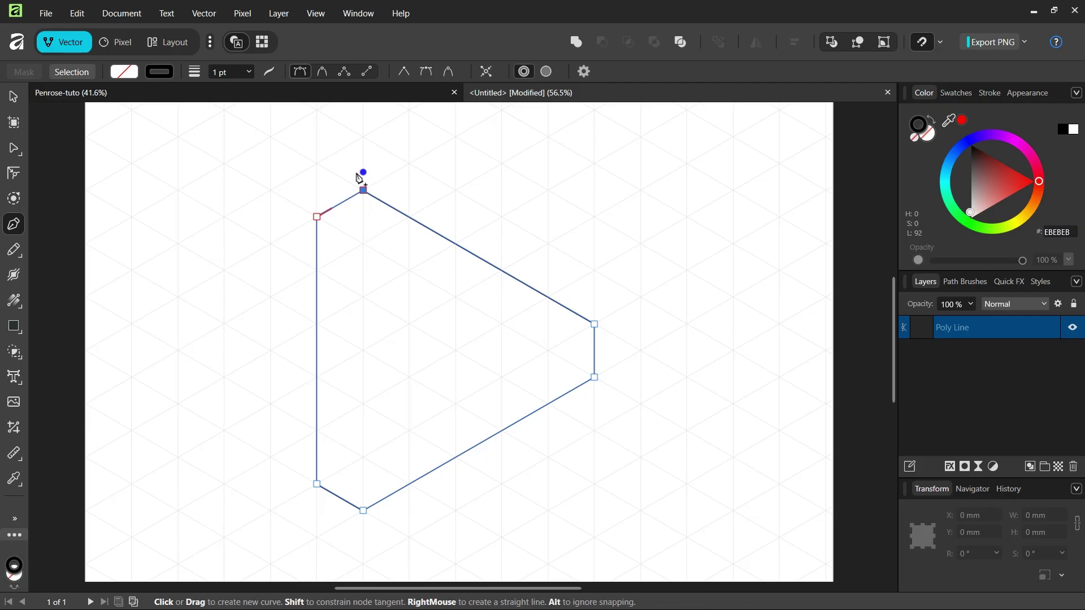
click(363, 403)
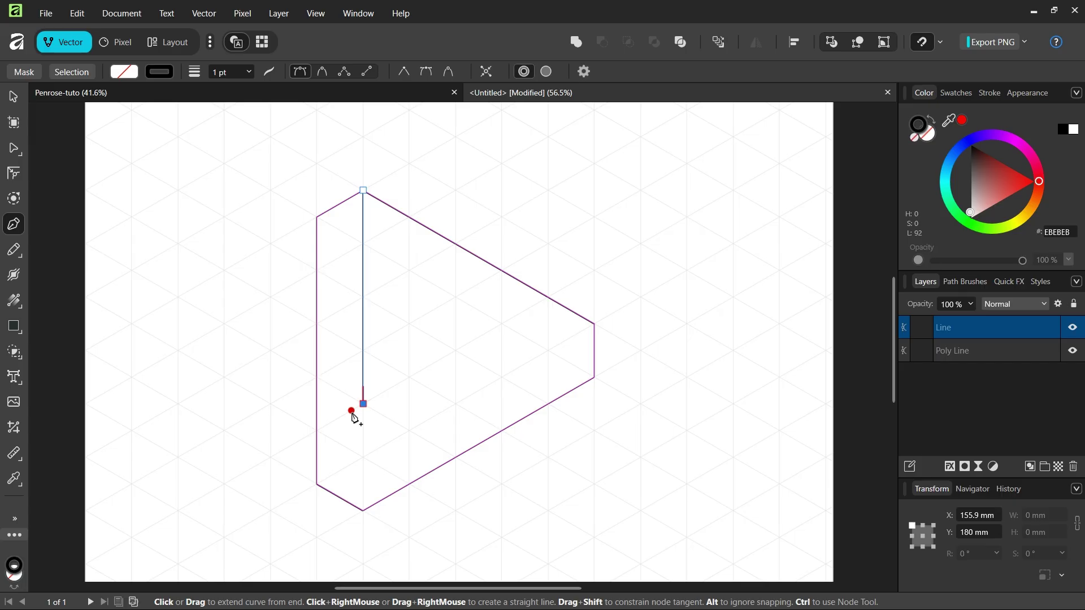
click(456, 350)
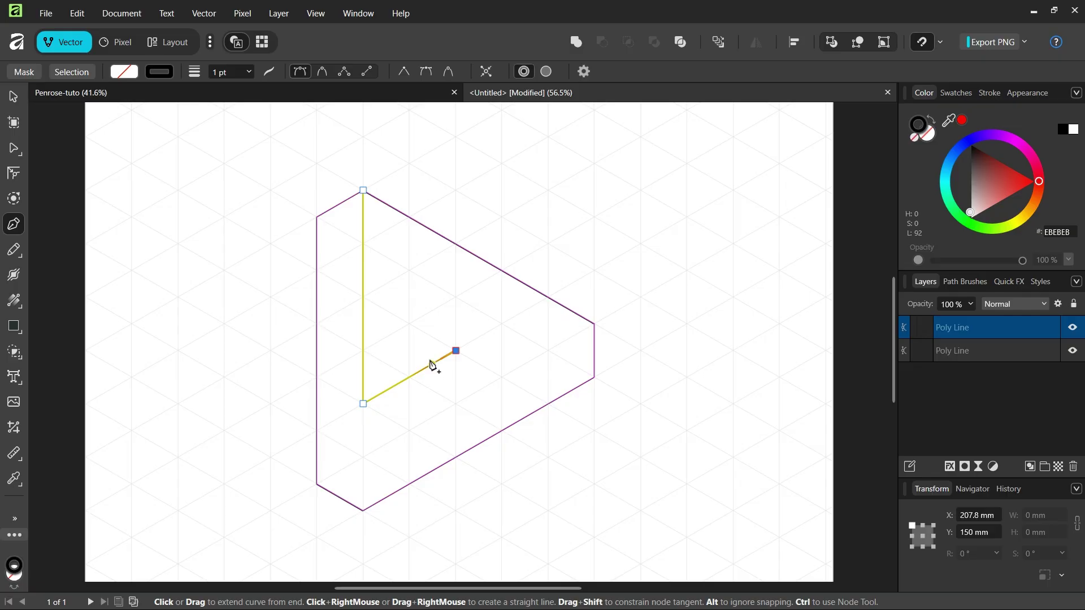
key(Escape)
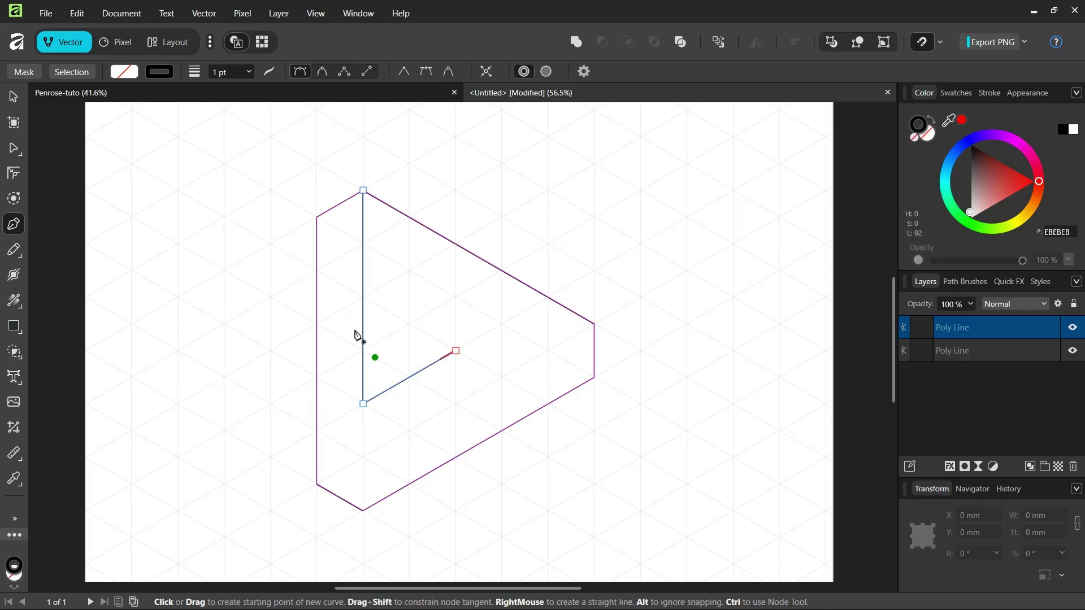
- Duplicate the inner line in place and rotate the copy to 60°
click(15, 102)
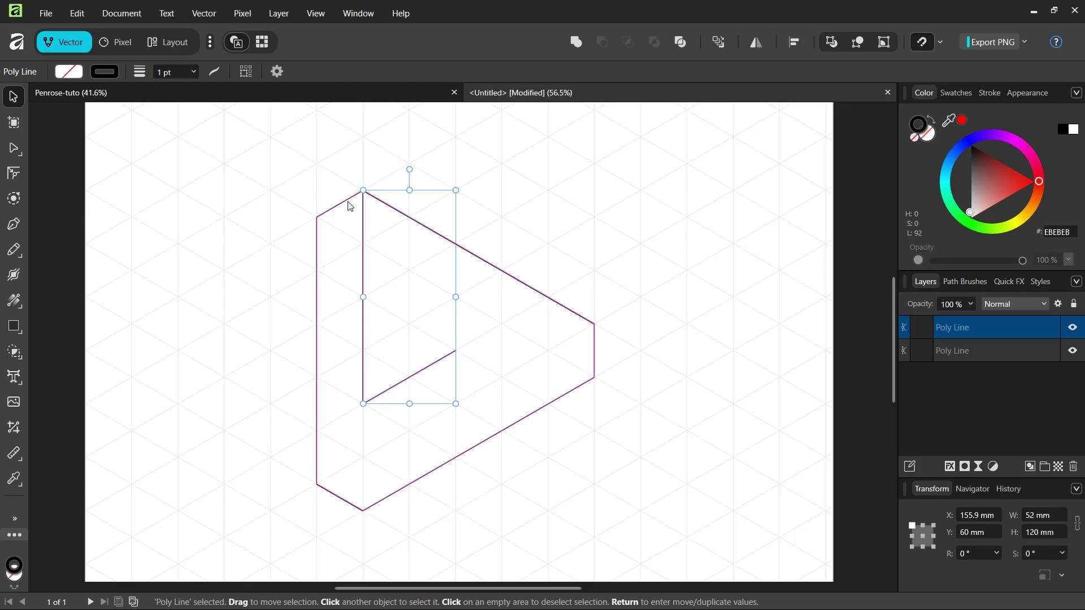
key(ctrl+j)
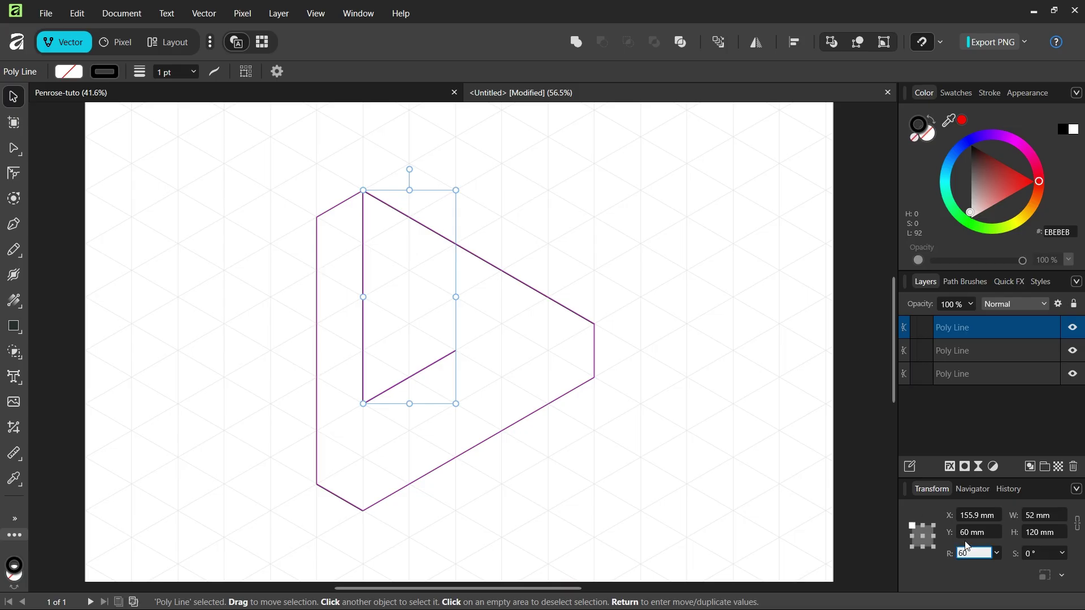
key(Return)
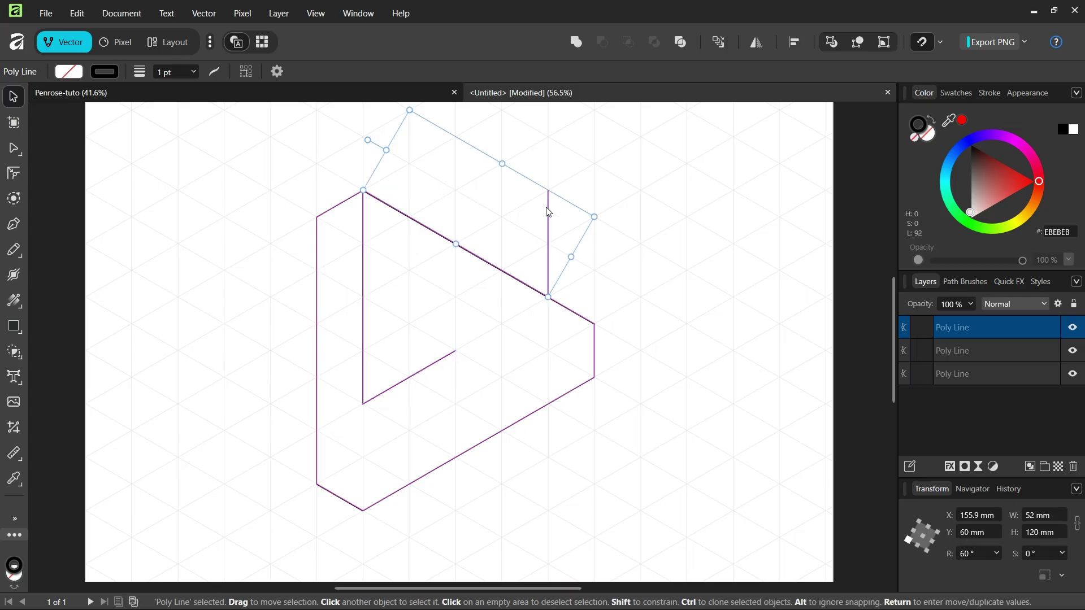
- Flip the copy horizontally and vertically, move it inside the triangle, and duplicate it for the last side
click(757, 43)
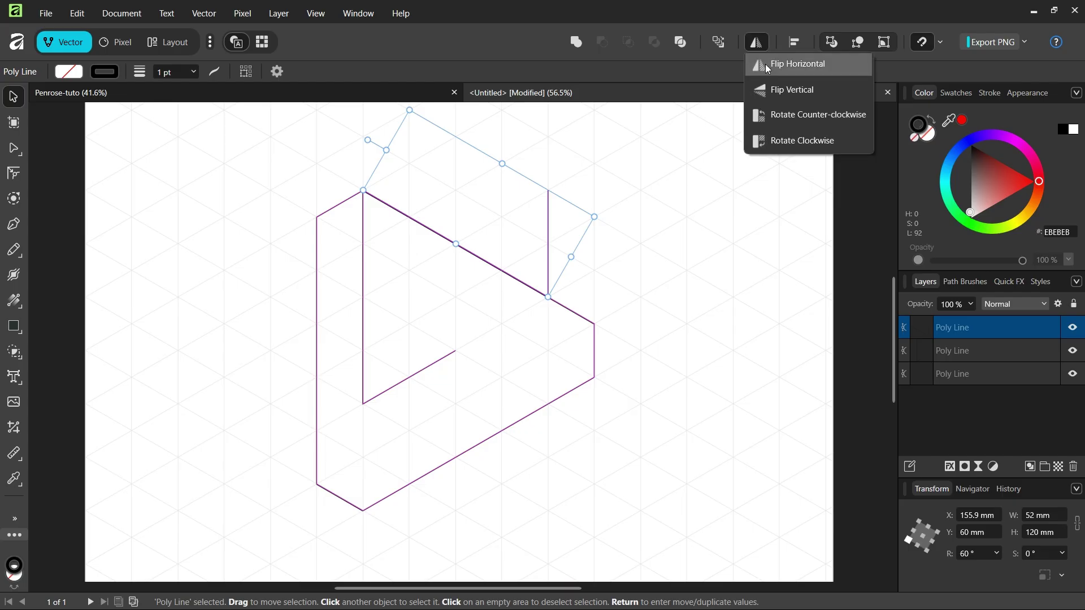
click(764, 64)
click(757, 43)
click(769, 89)
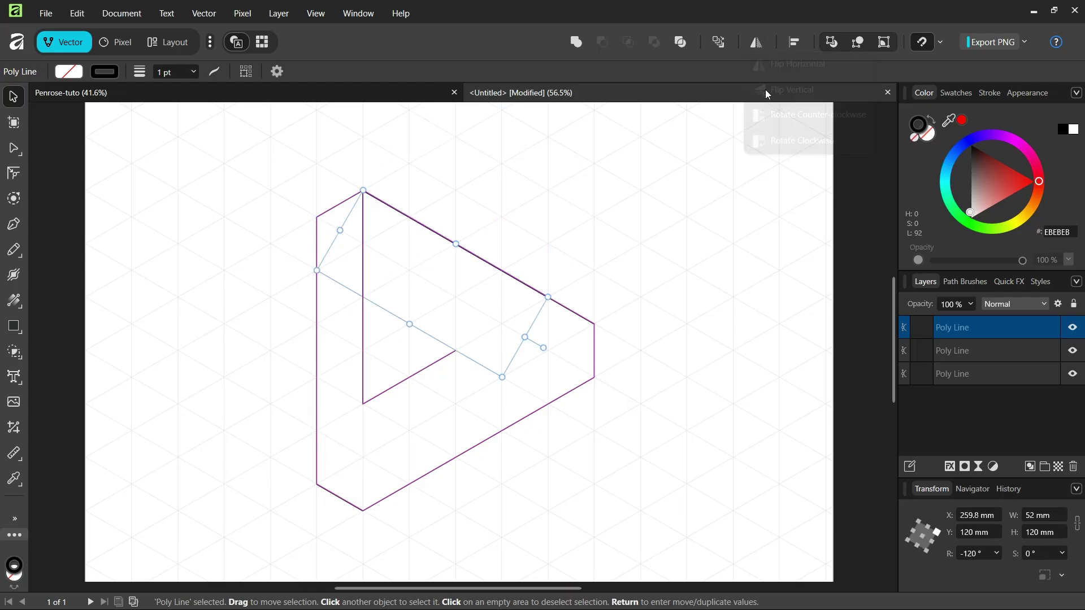
drag(443, 249, 571, 360)
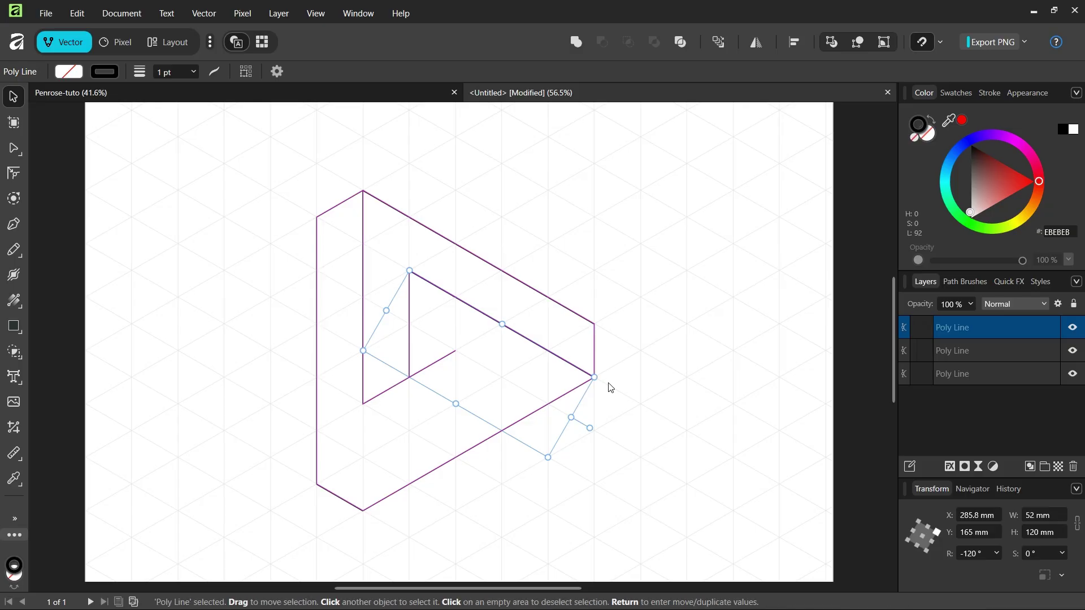
key(ctrl+j)
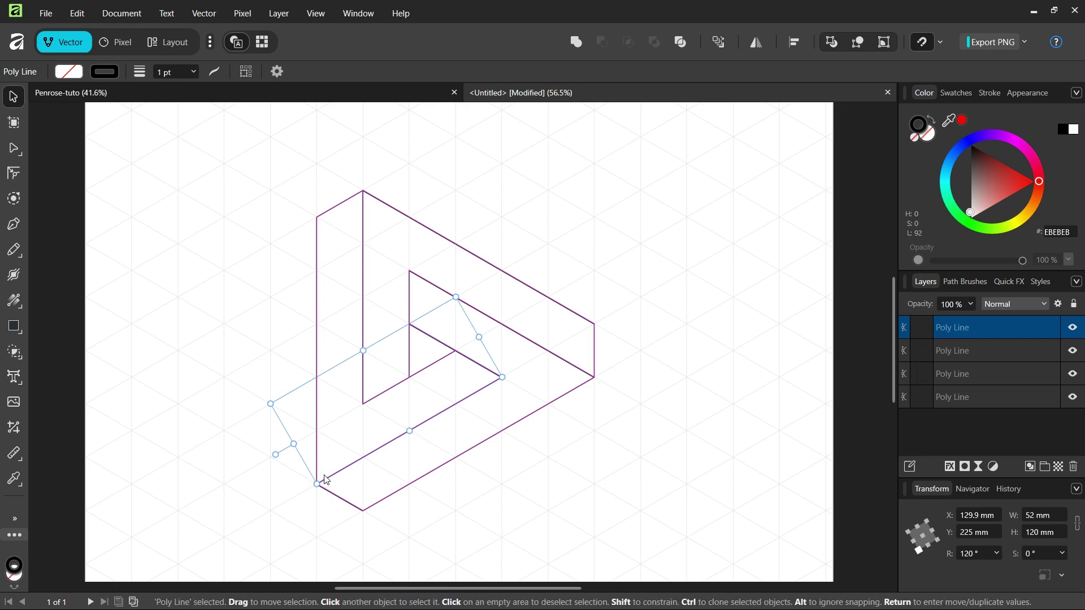
- Deselect, untick Show grid in Grid and Axis settings, then marquee-select all four outline paths
click(588, 241)
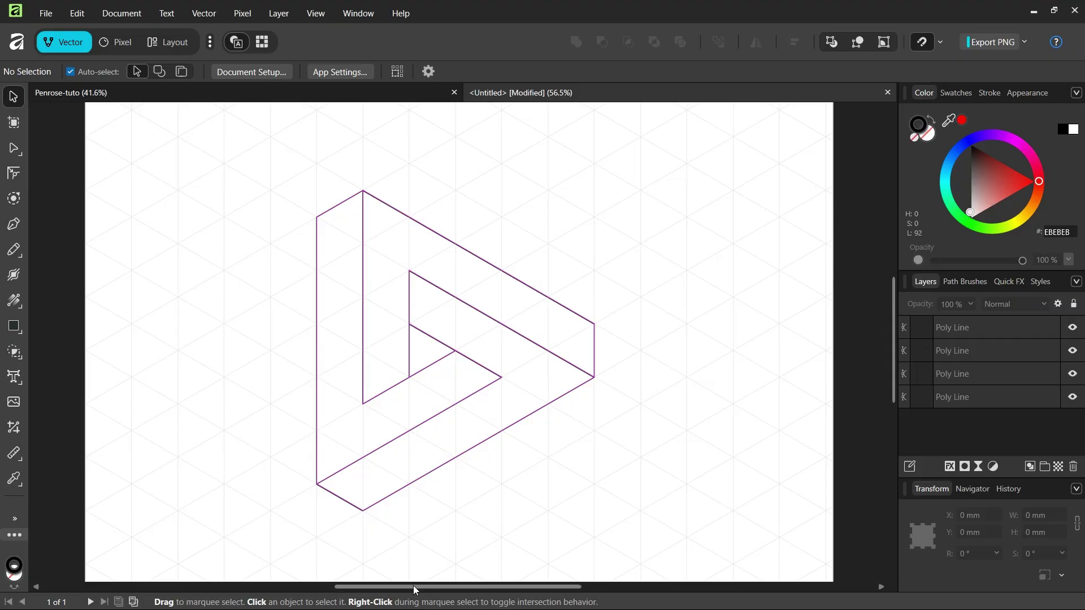
scroll(386, 582, down, 2)
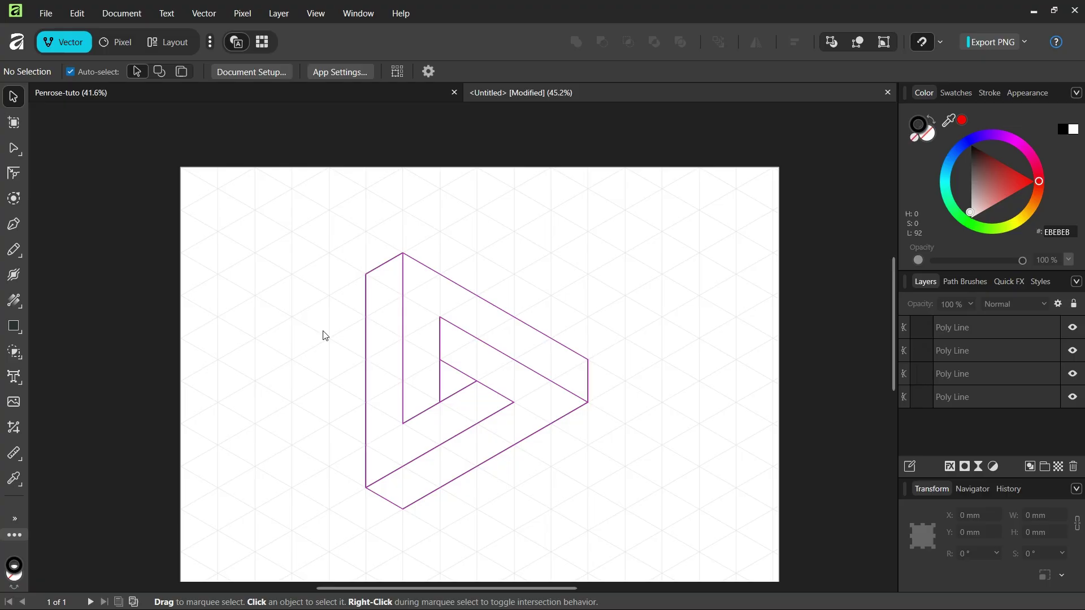
click(313, 14)
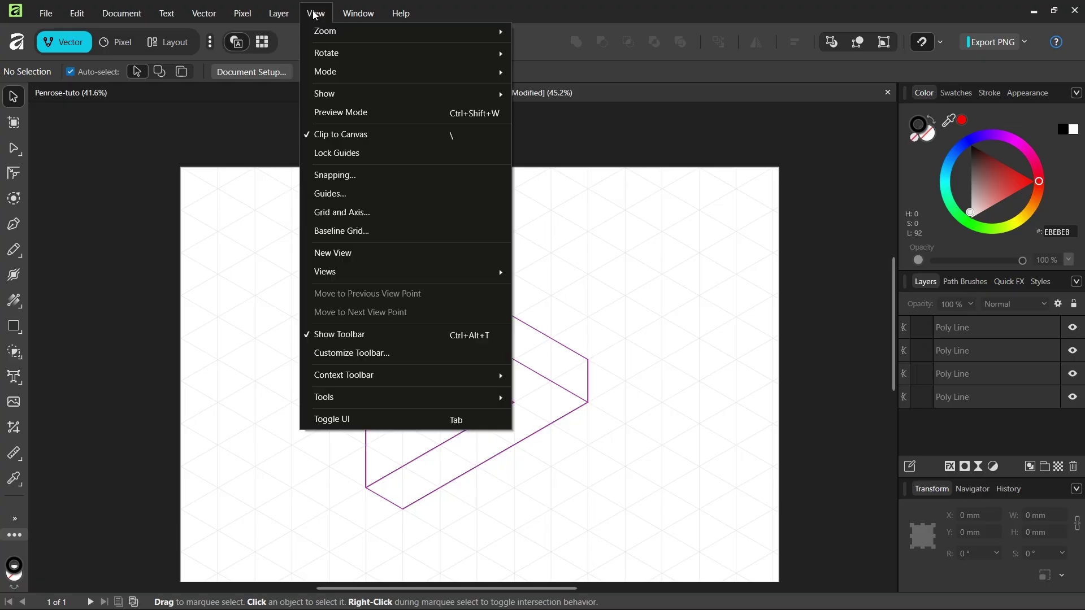
click(436, 213)
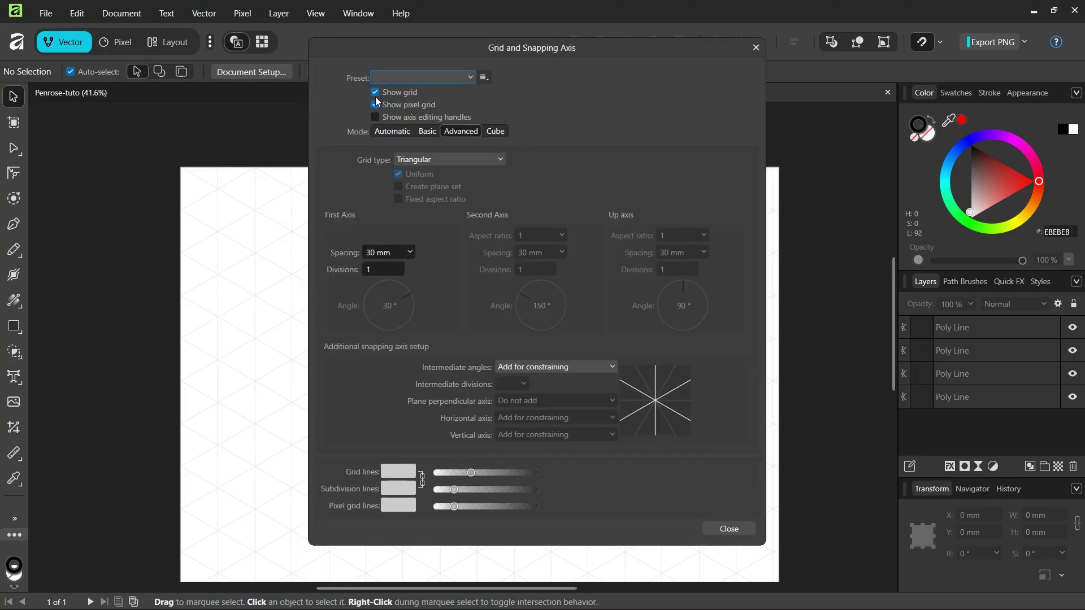
click(375, 94)
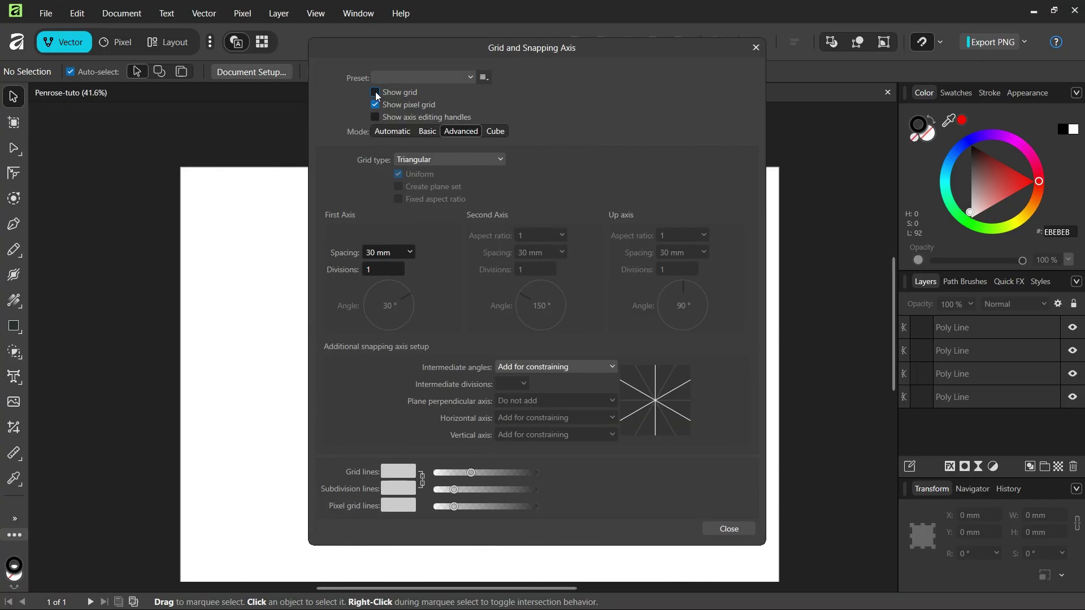
click(756, 48)
mouse_move(729, 134)
mouse_down()
mouse_move(496, 342)
mouse_move(280, 505)
mouse_up()
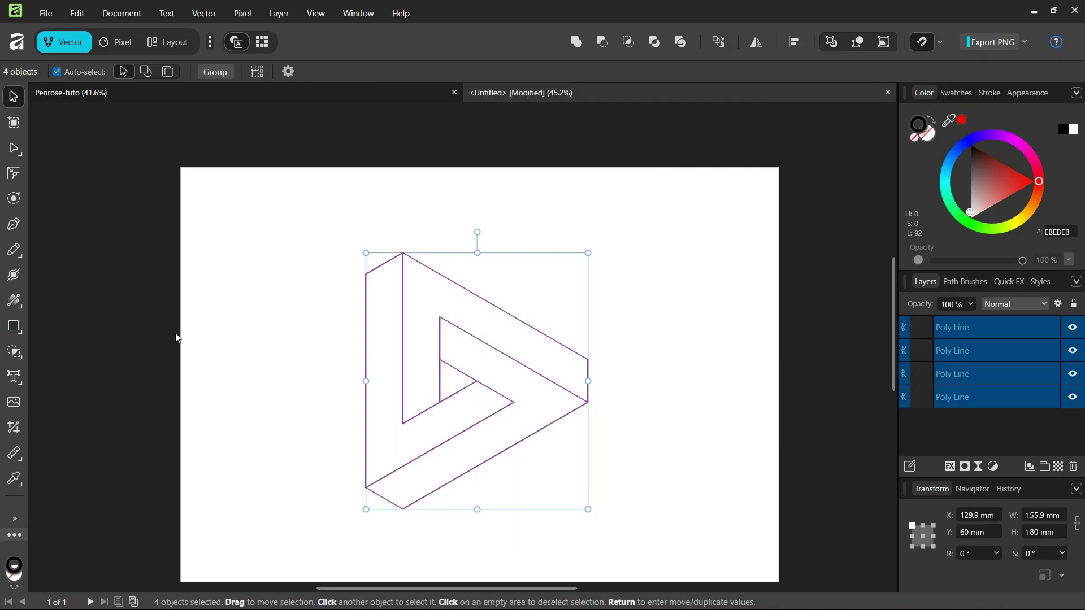
- Test the Shape Builder tool on one band, then undo the created shape
click(12, 353)
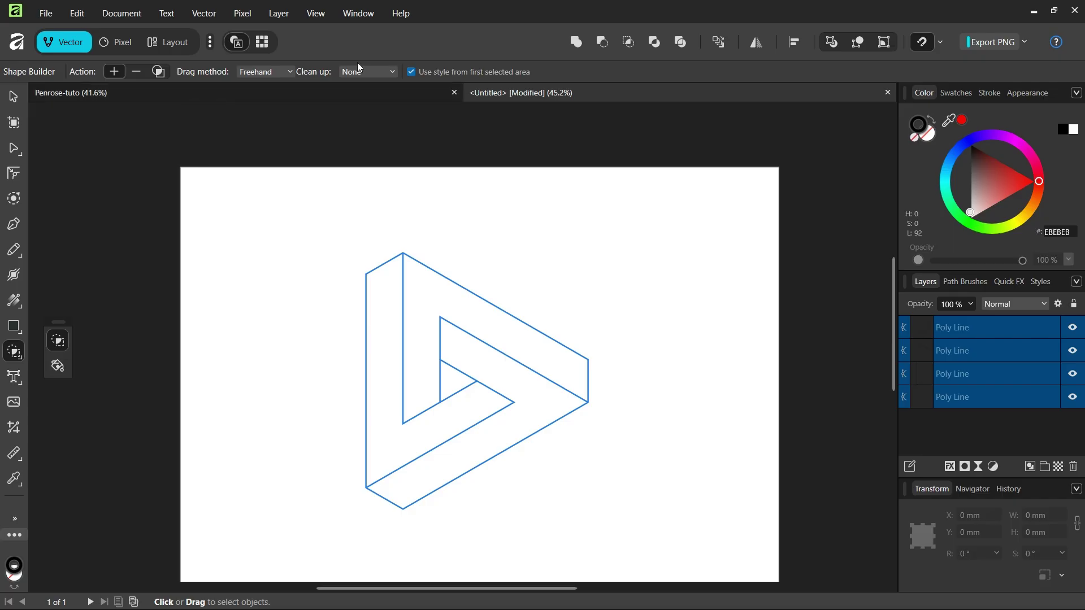
scroll(405, 385, down, 3)
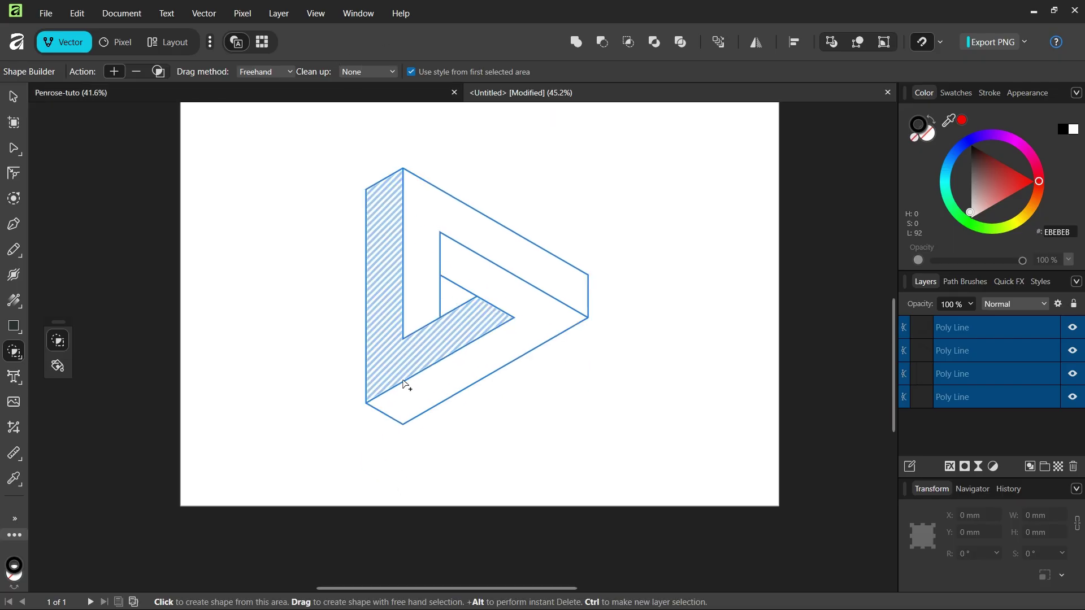
scroll(414, 364, up, 3)
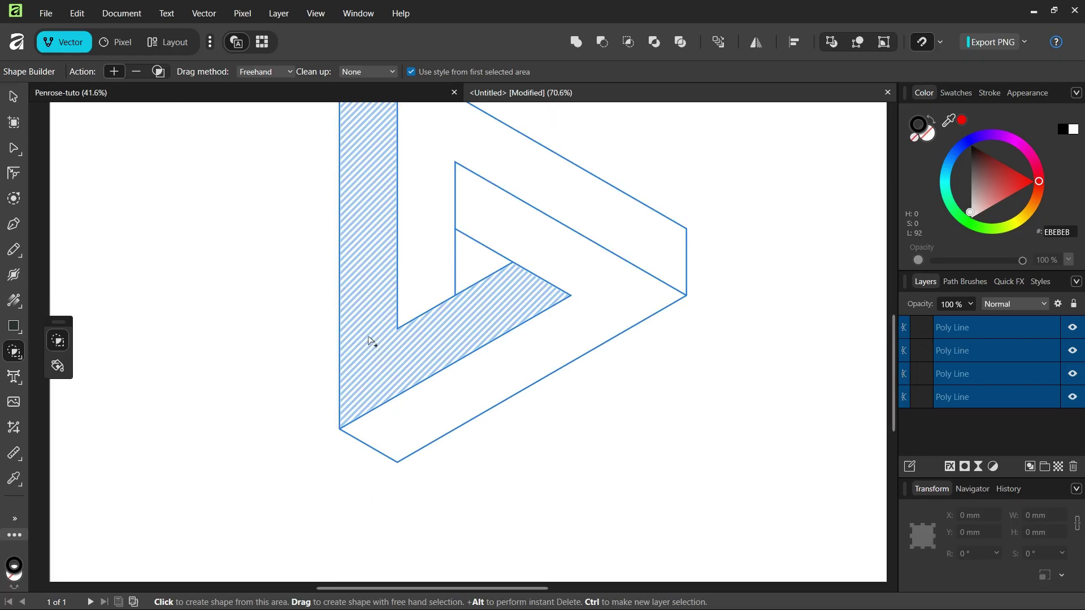
click(372, 342)
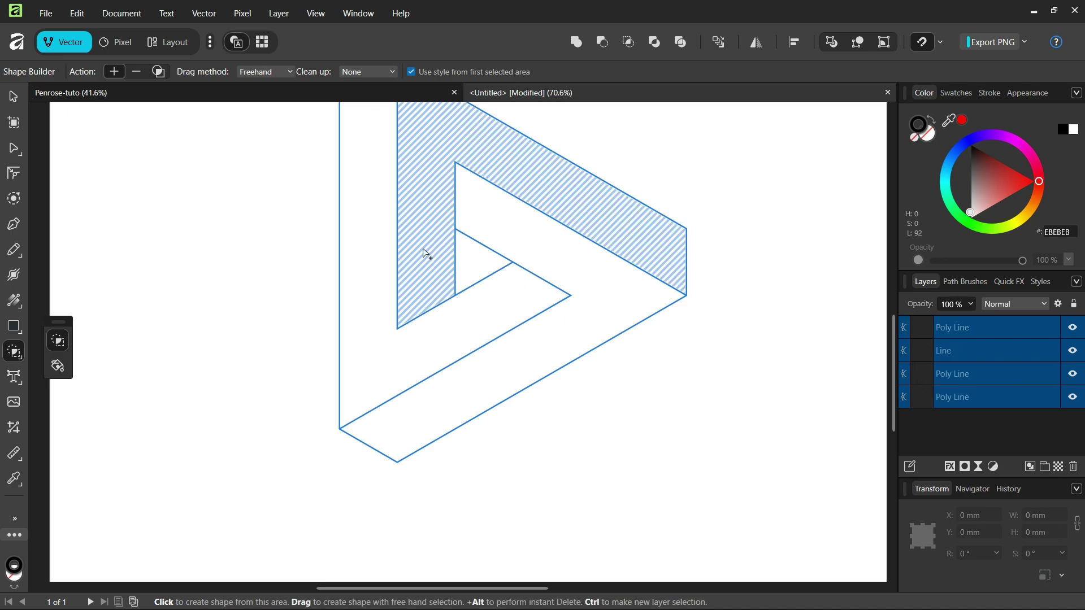
key(ctrl+z)
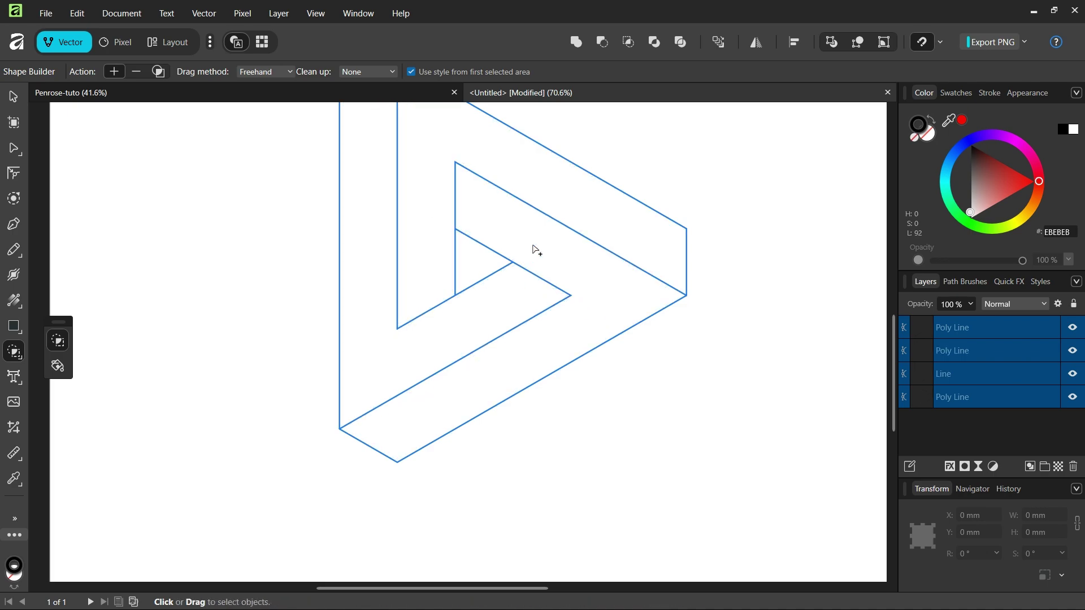
scroll(508, 261, down, 2)
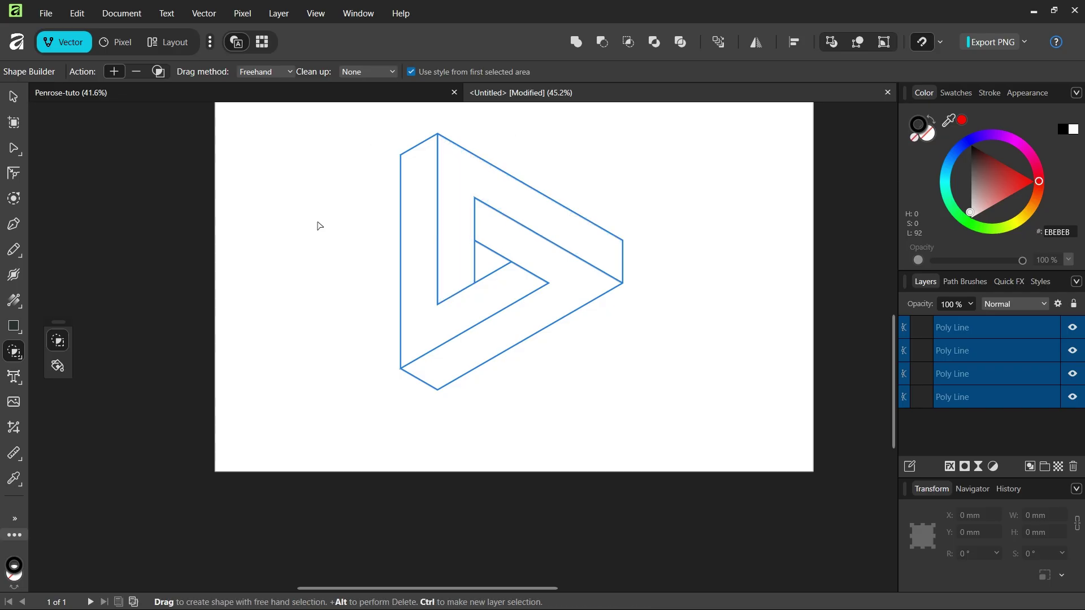
- Select the left L-shaped face and fill it light blue #94BAFF
click(14, 99)
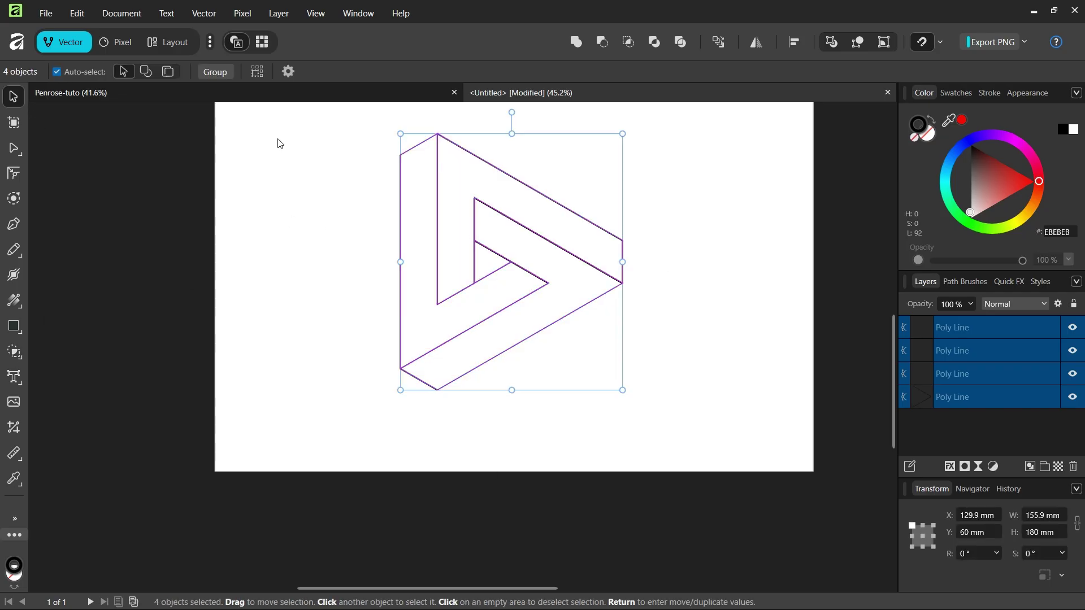
click(370, 221)
click(401, 201)
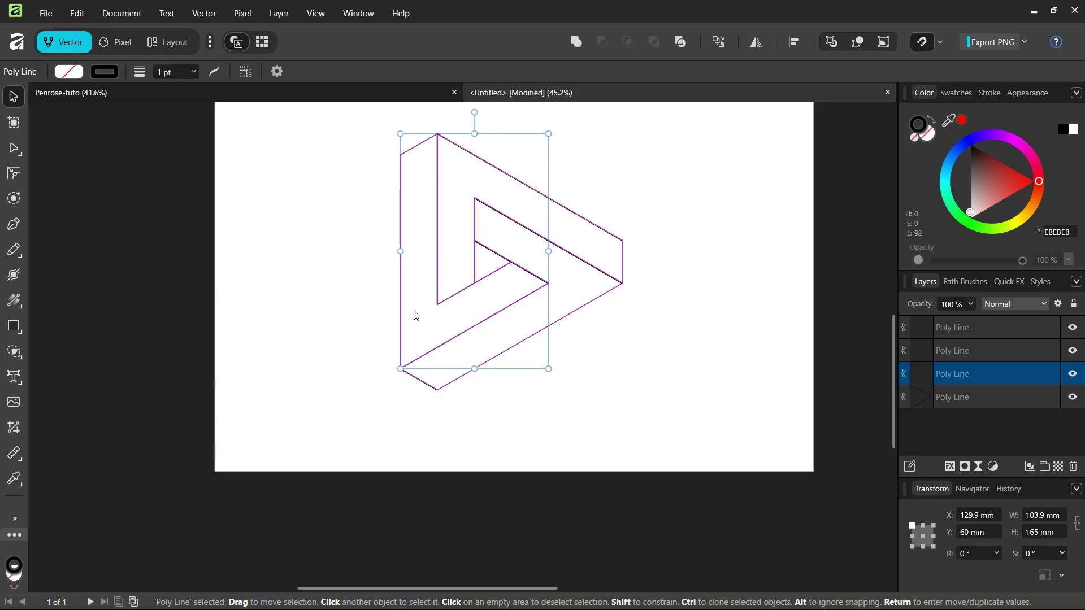
scroll(423, 227, up, 1)
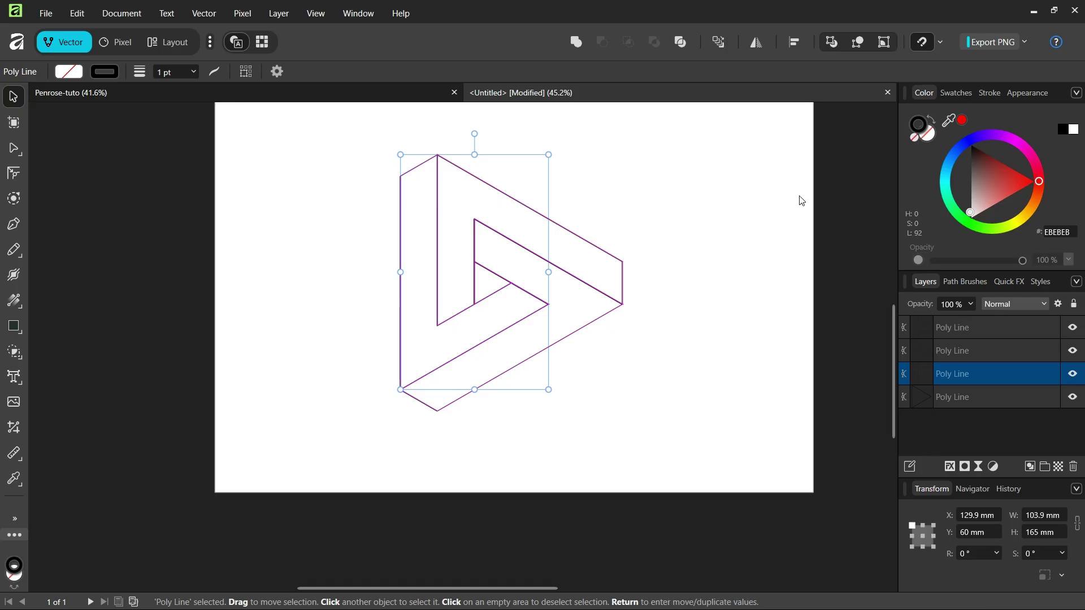
click(954, 152)
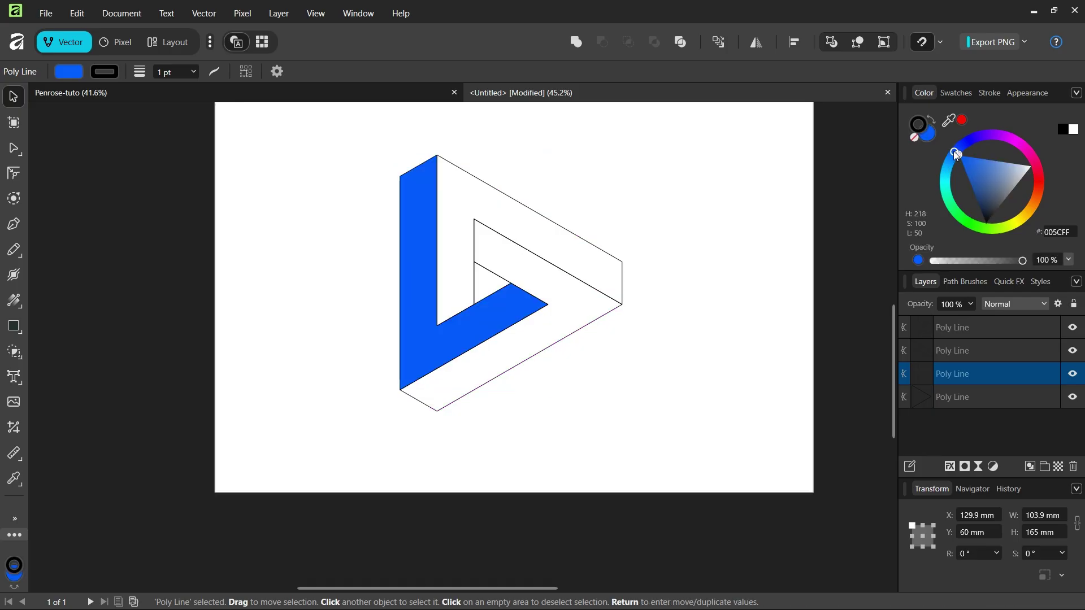
click(982, 172)
drag(979, 168, 1005, 156)
- Fill the right band mid blue #214A93 and the lower band dark #061634, then select all shapes
click(567, 237)
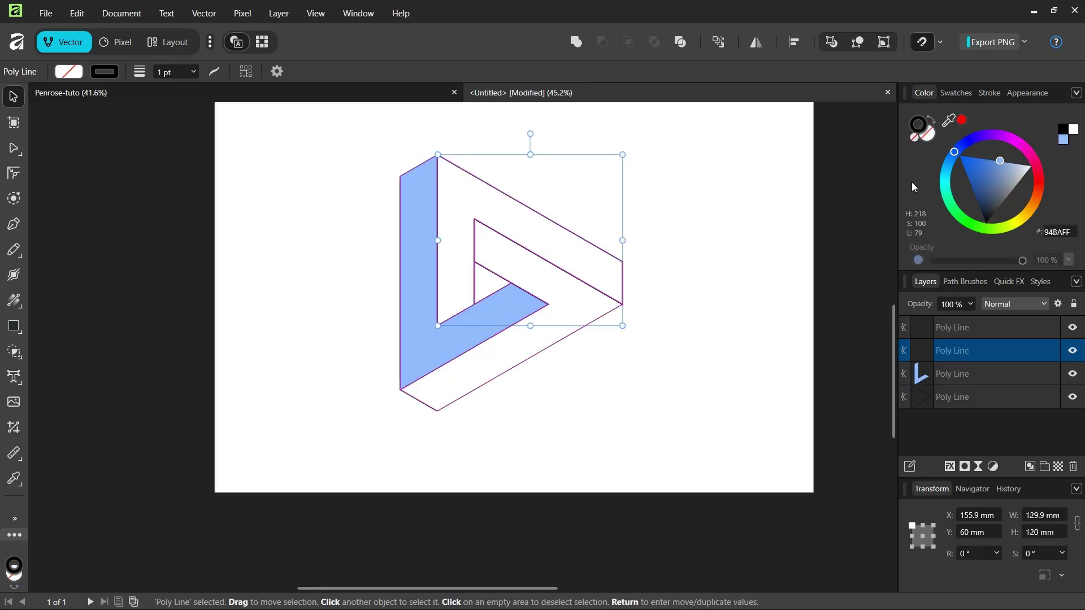
click(979, 184)
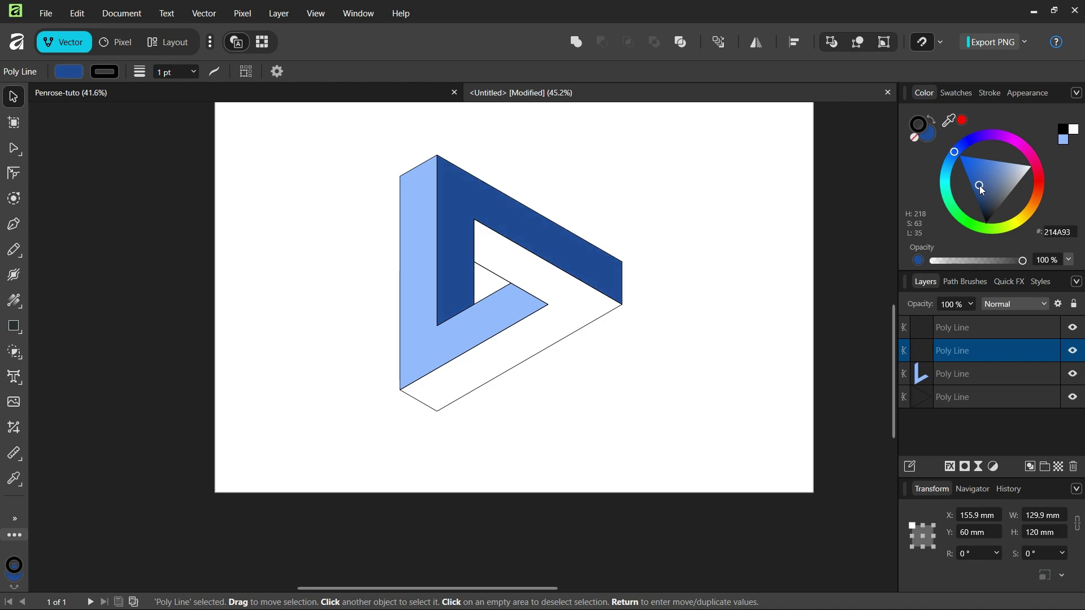
click(555, 341)
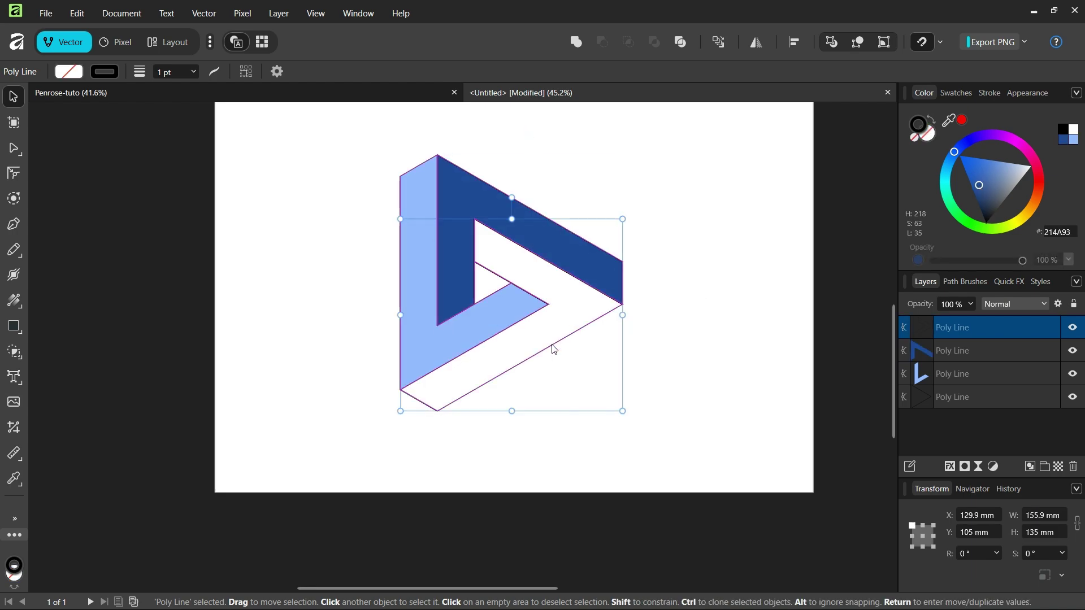
drag(990, 201, 984, 216)
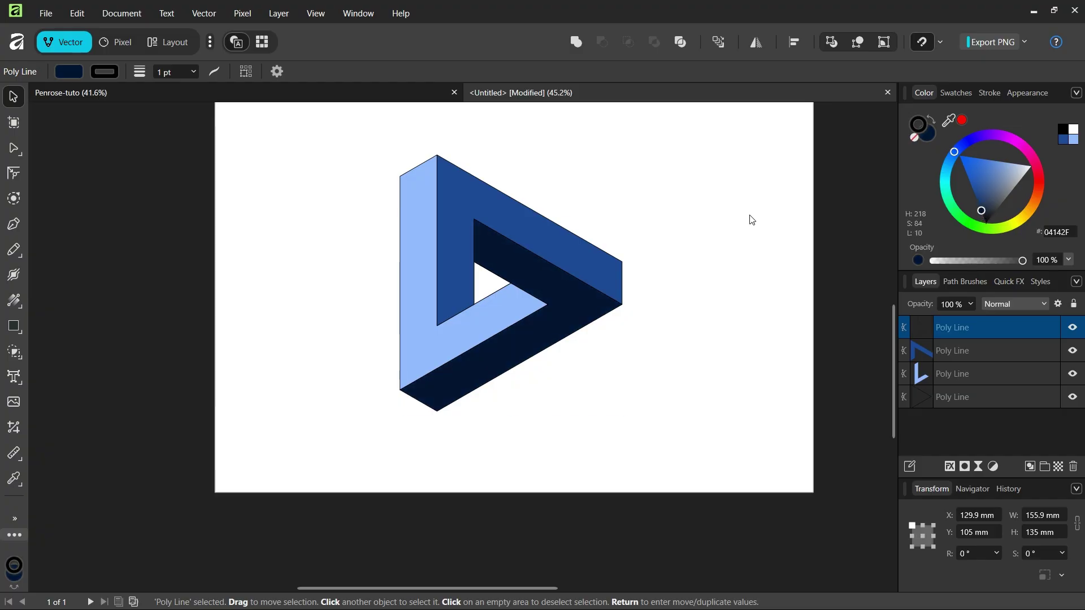
scroll(660, 213, down, 1)
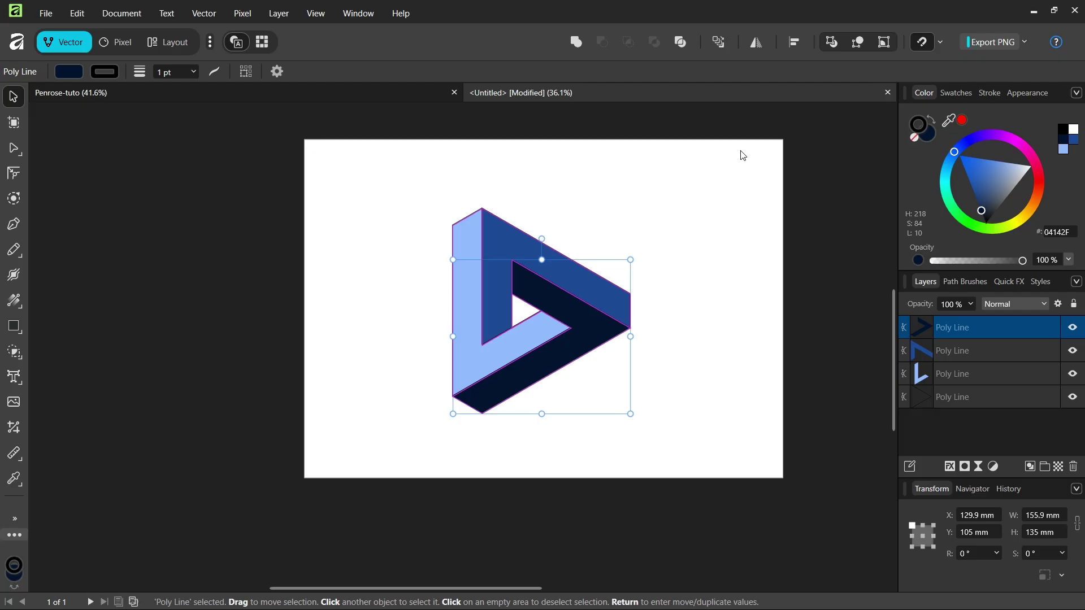
drag(743, 156, 443, 356)
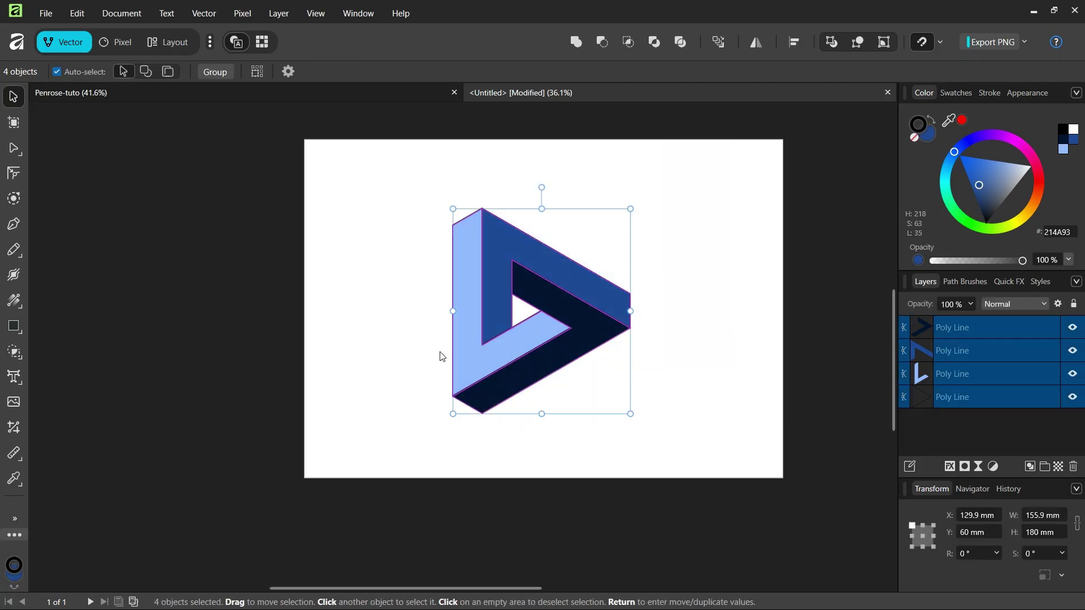
- Set the stroke of all four selected shapes to None, then deselect
click(917, 125)
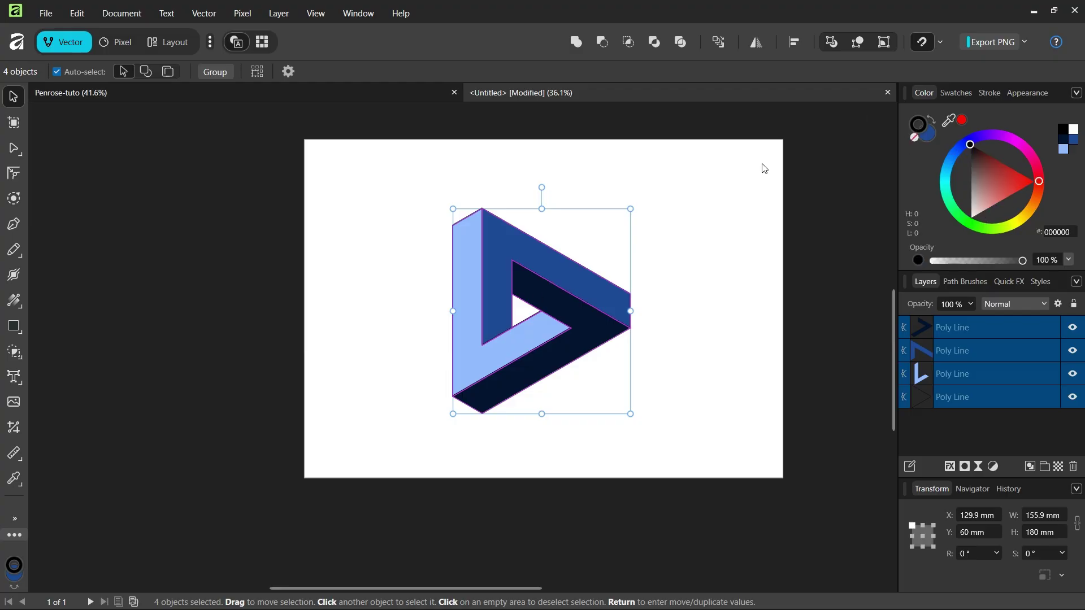
click(913, 137)
click(367, 304)
scroll(497, 313, up, 1)
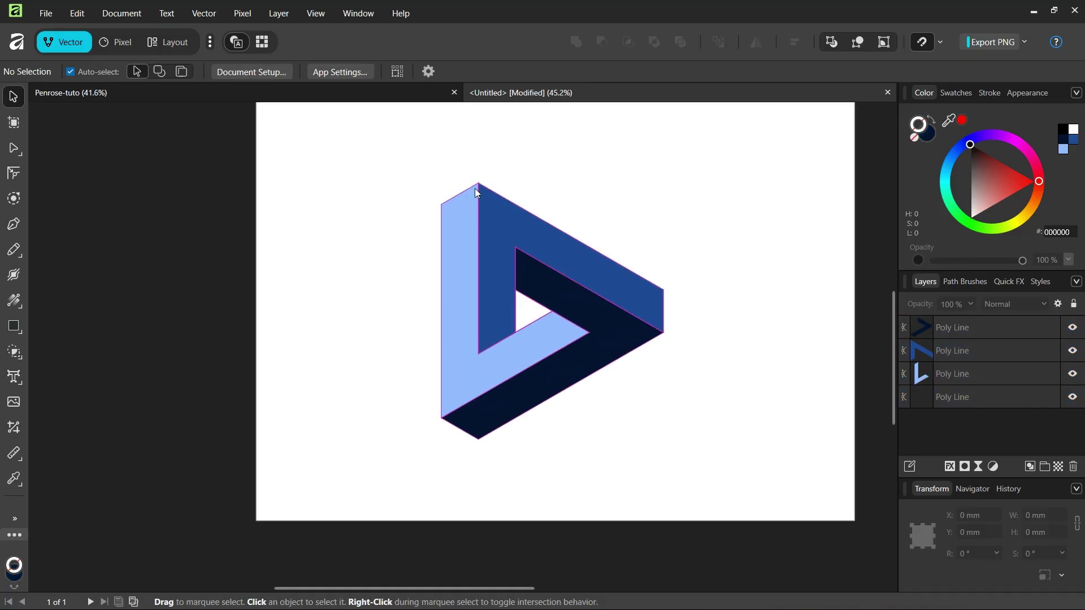